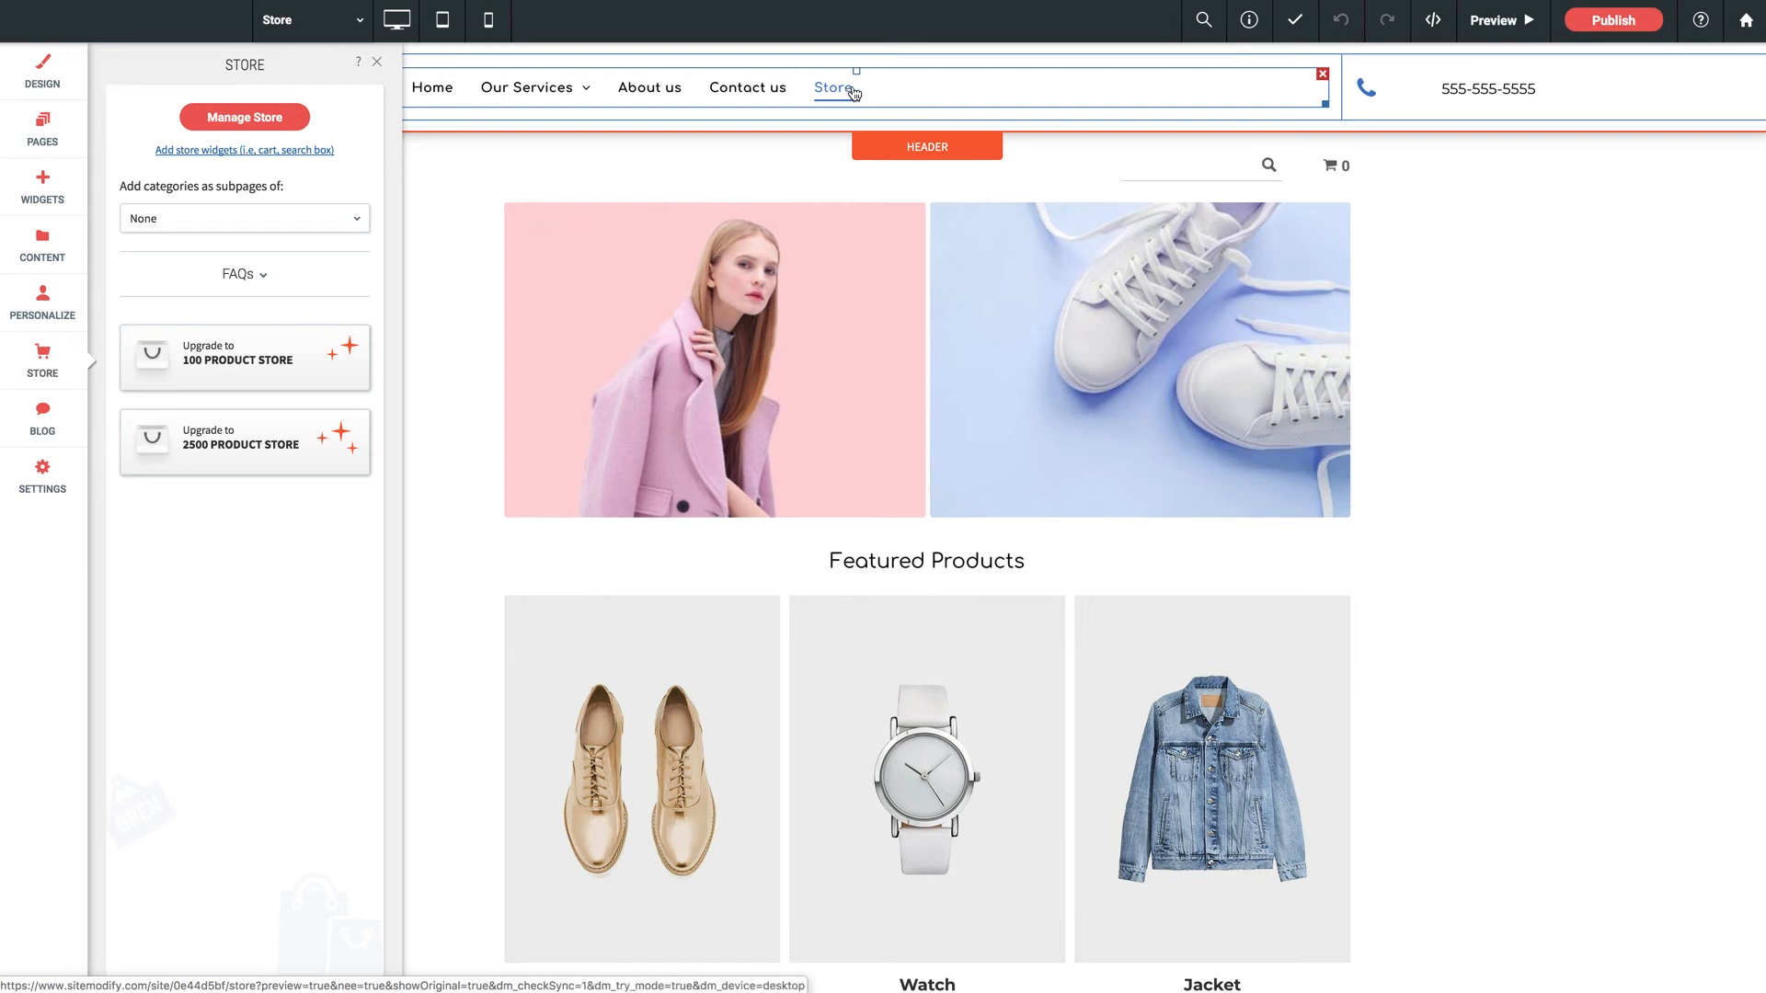
Step: Review the Store page's options in the site's page list and look over the store page's layout
{"action": "left_click", "coordinate": [46, 142]}
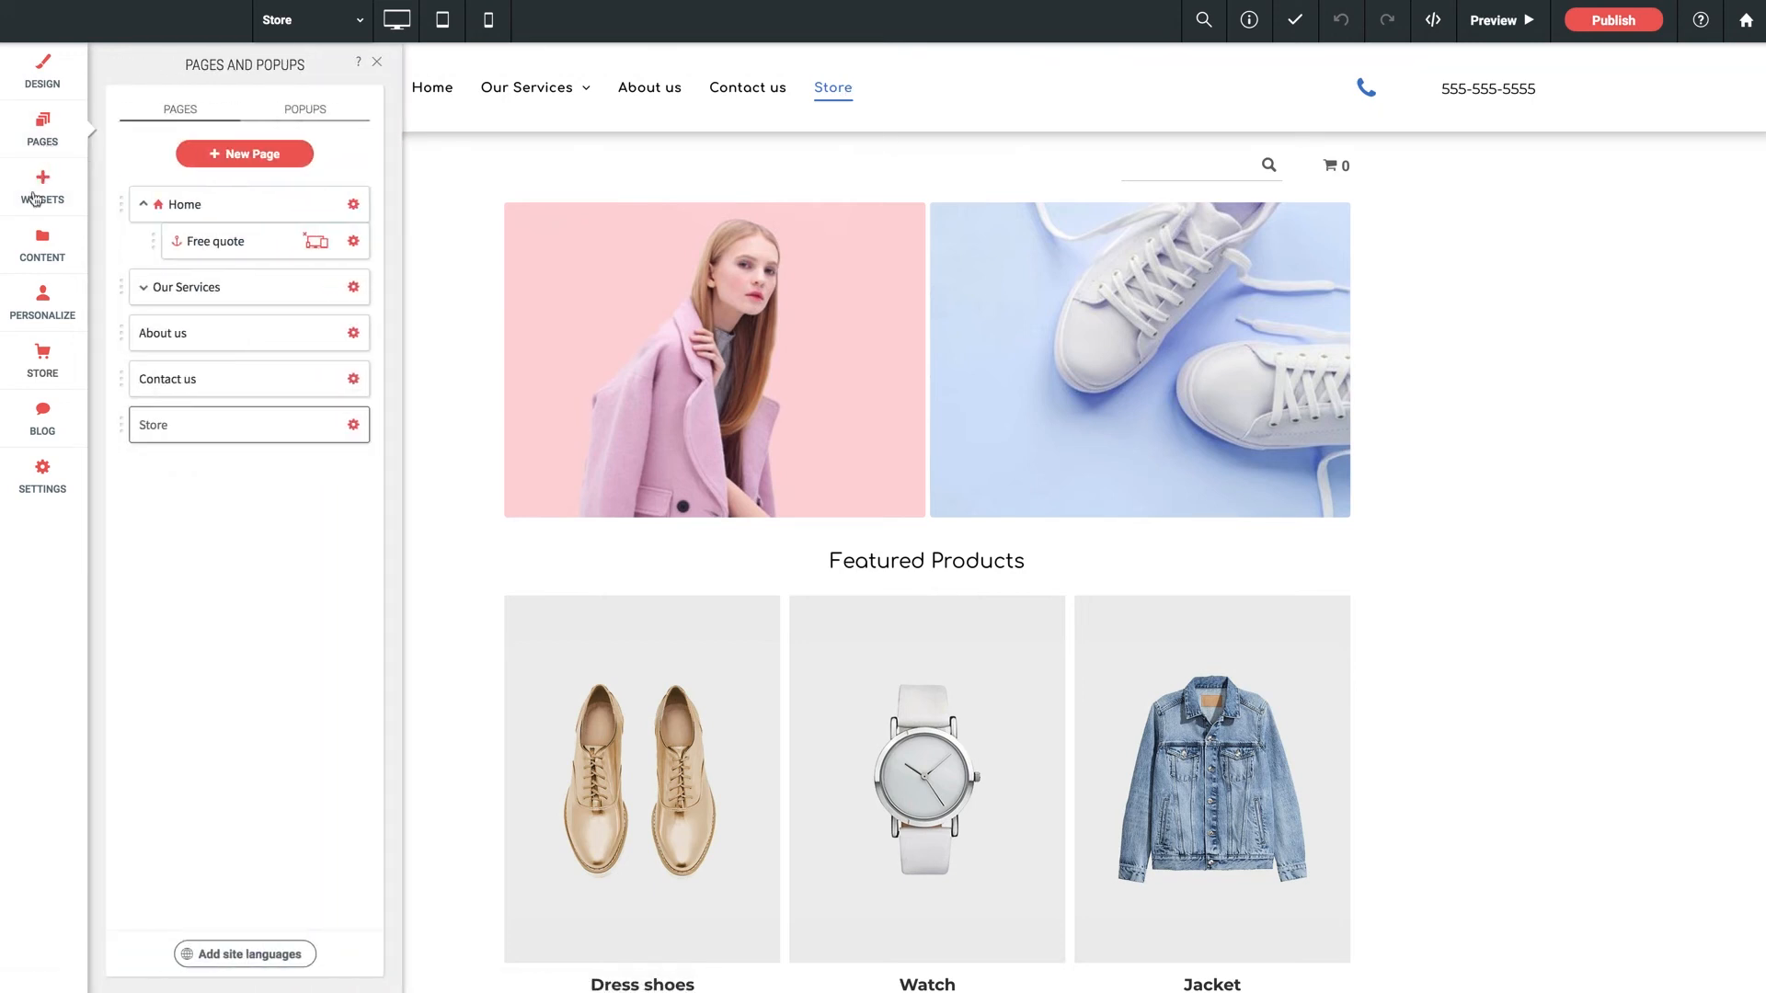
{"action": "left_click", "coordinate": [354, 428]}
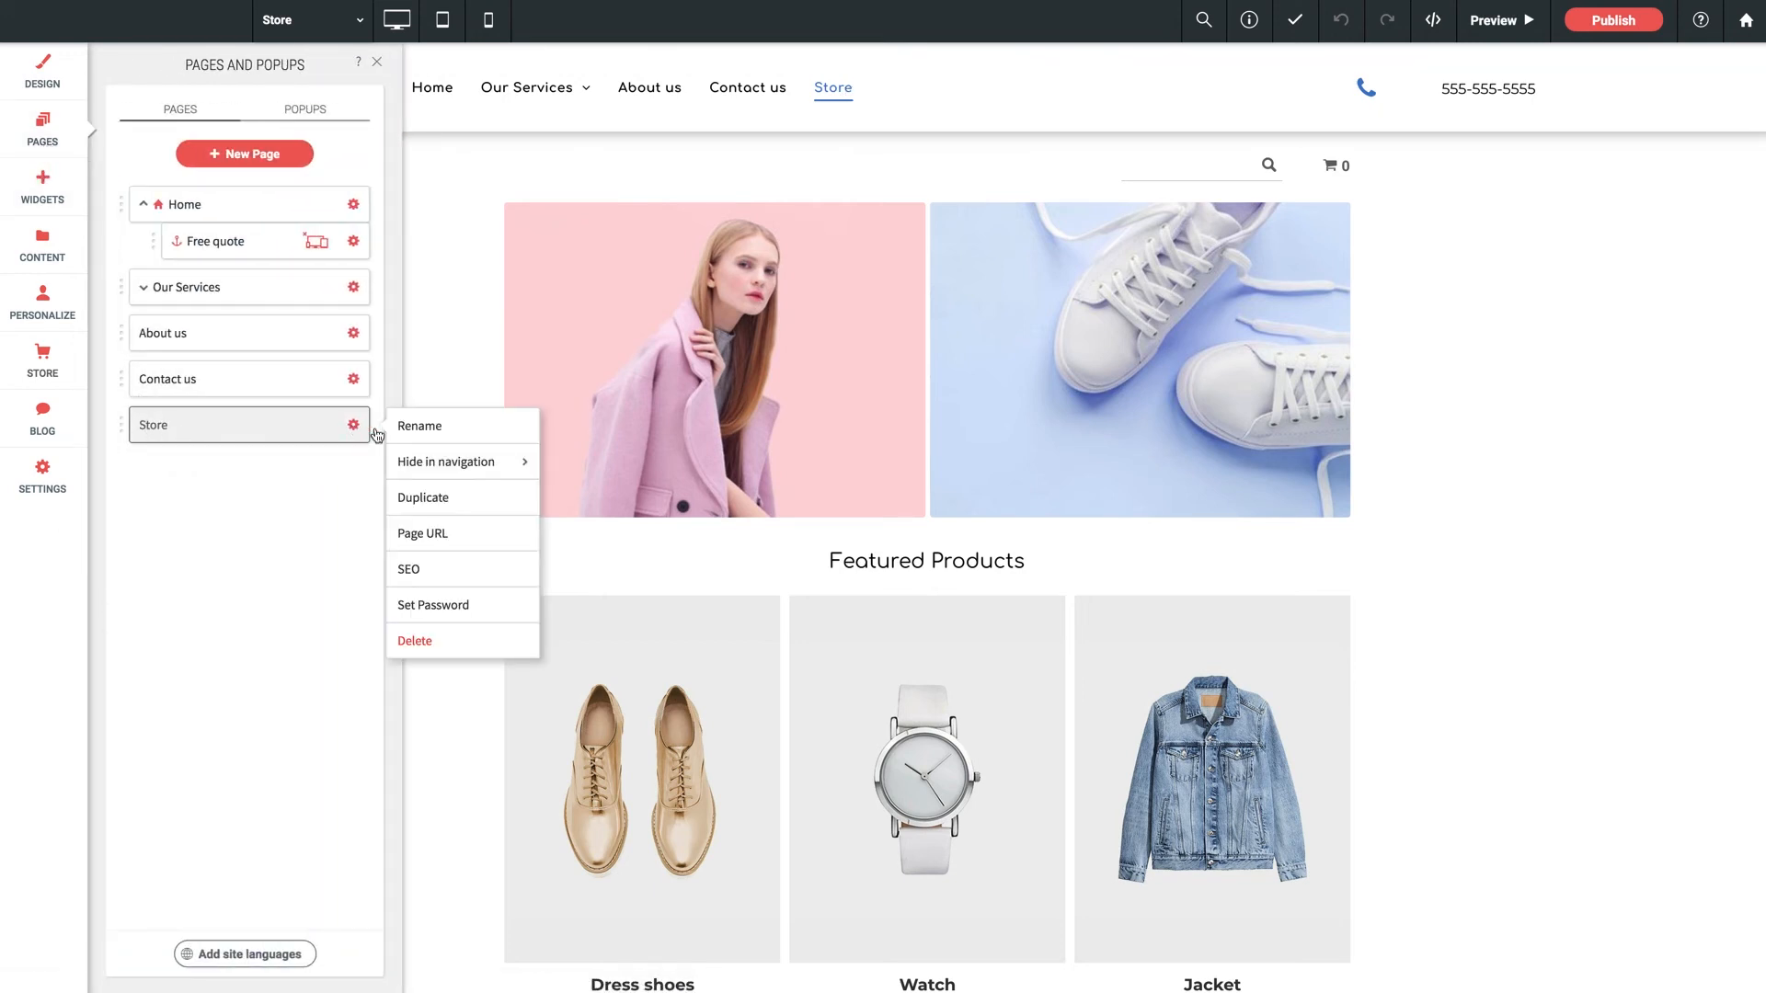
{"action": "left_click", "coordinate": [256, 511]}
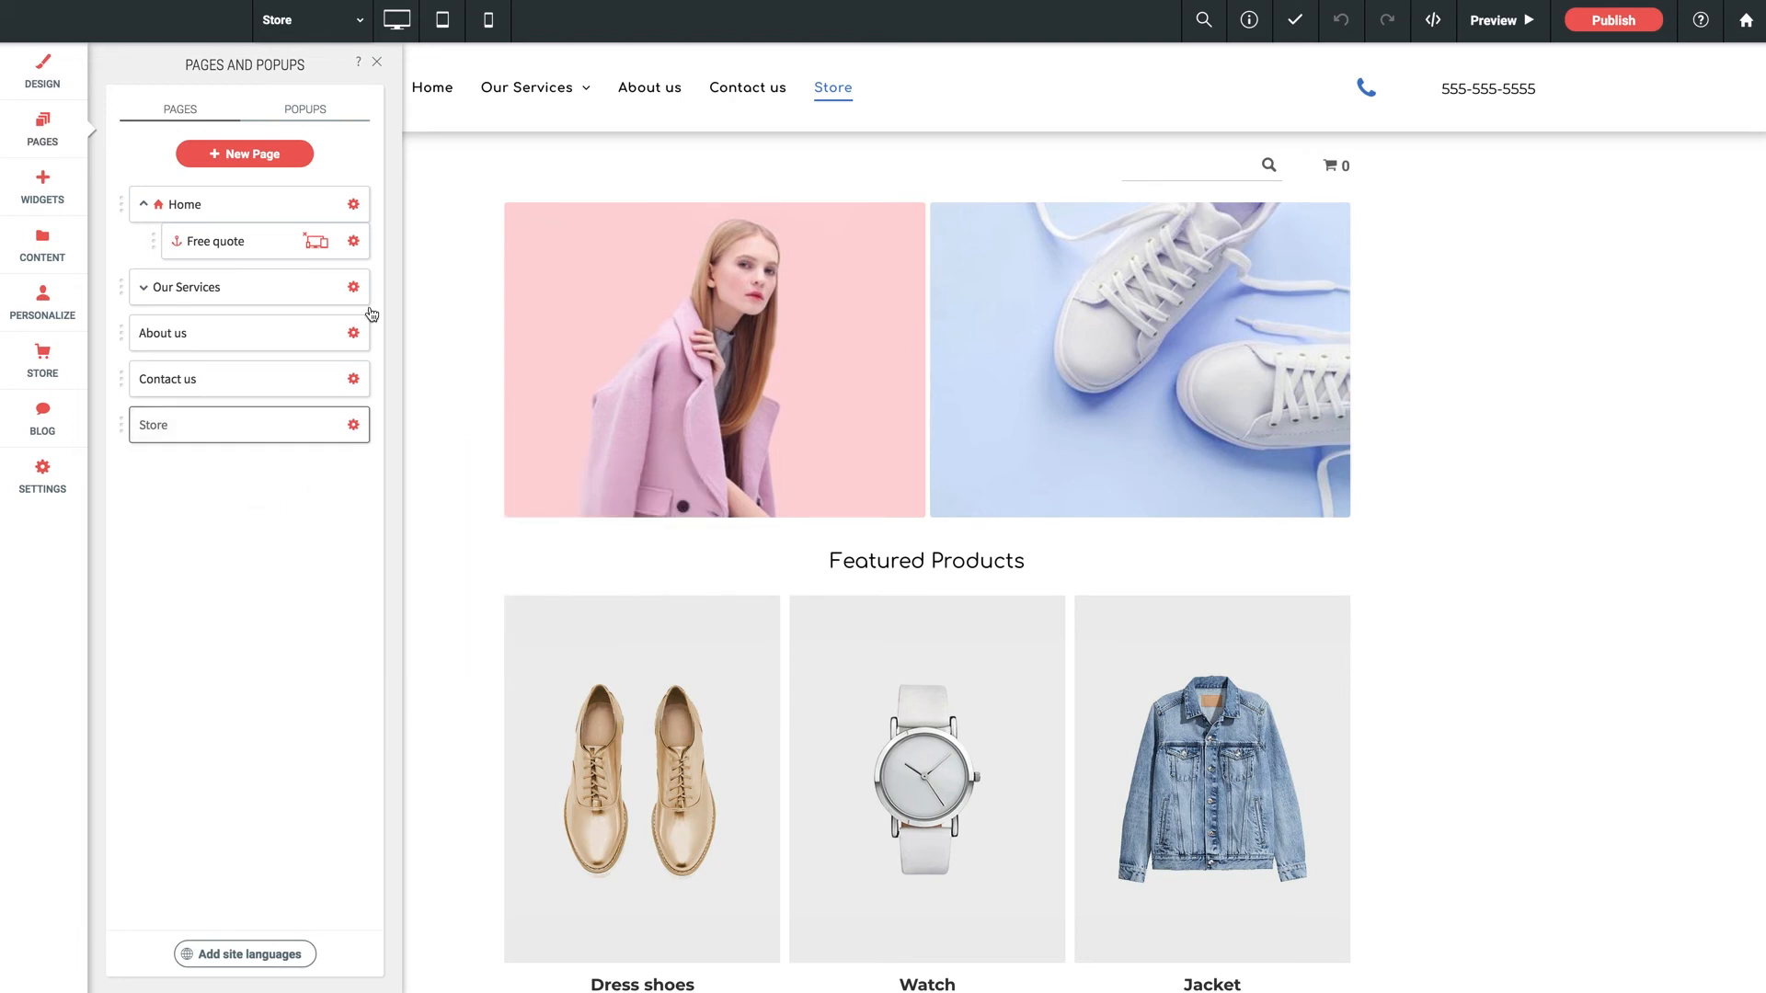
{"action": "left_click", "coordinate": [376, 62]}
{"action": "scroll", "coordinate": [797, 355], "scroll_direction": "down", "scroll_amount": 8}
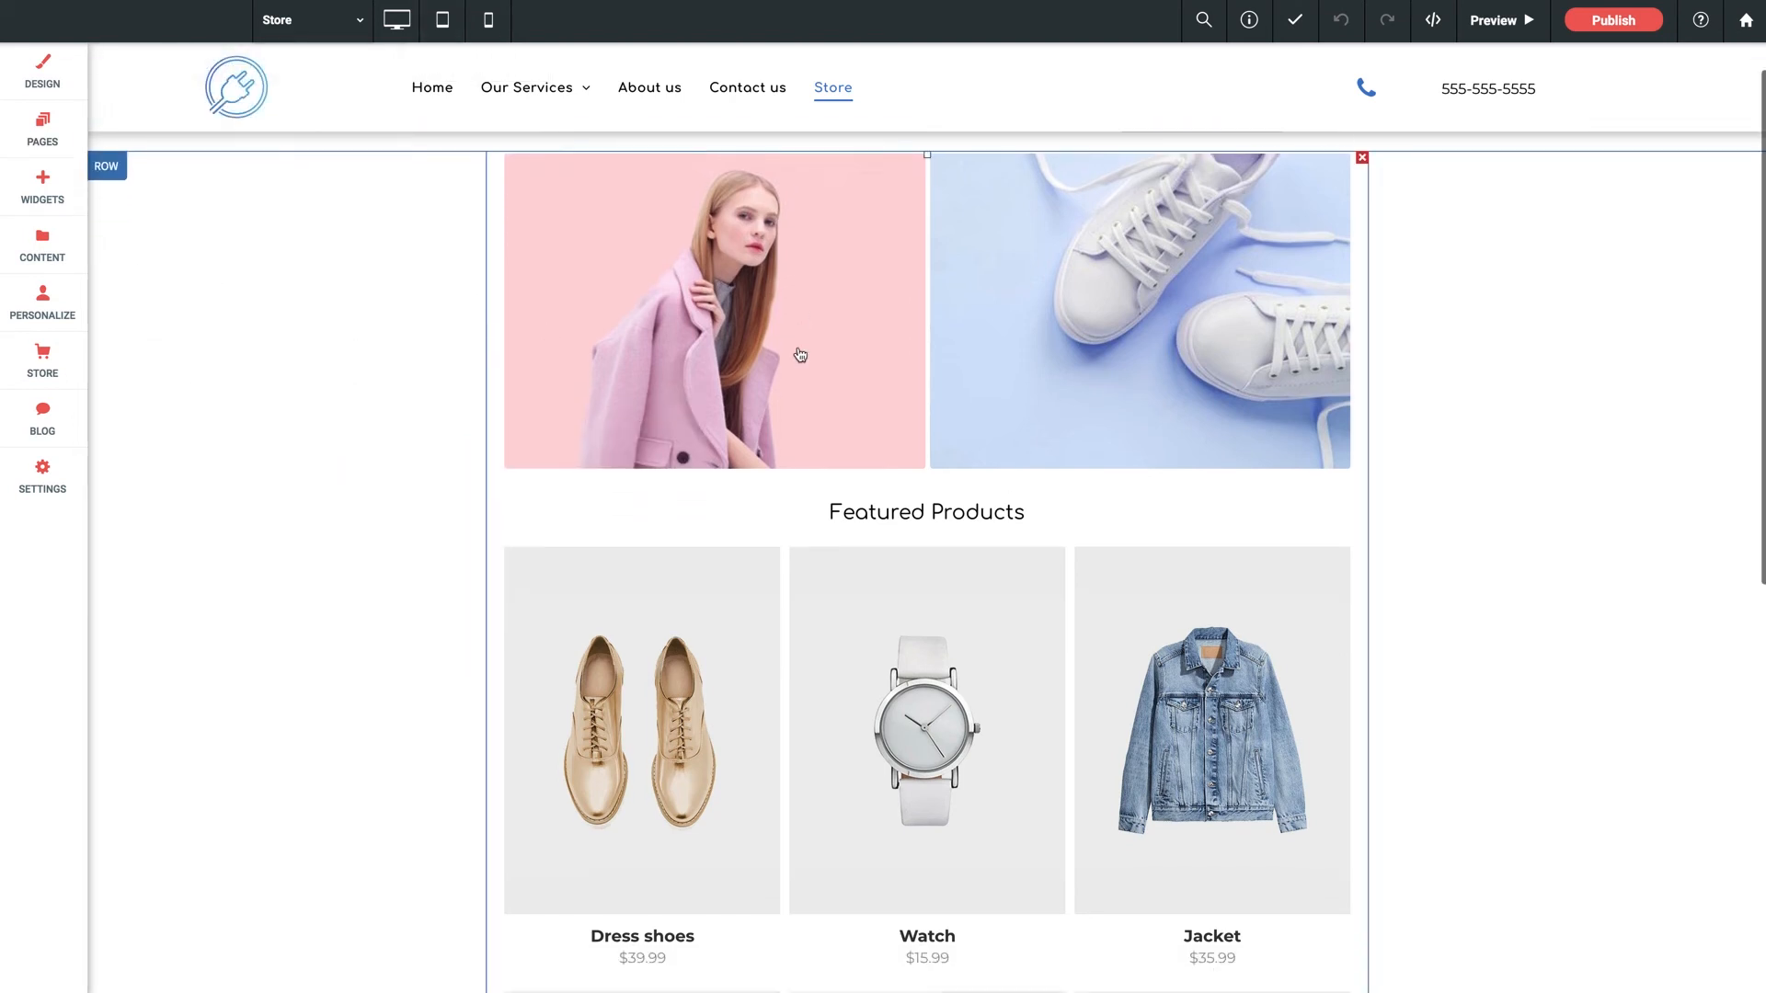
{"action": "scroll", "coordinate": [793, 356], "scroll_direction": "up", "scroll_amount": 8}
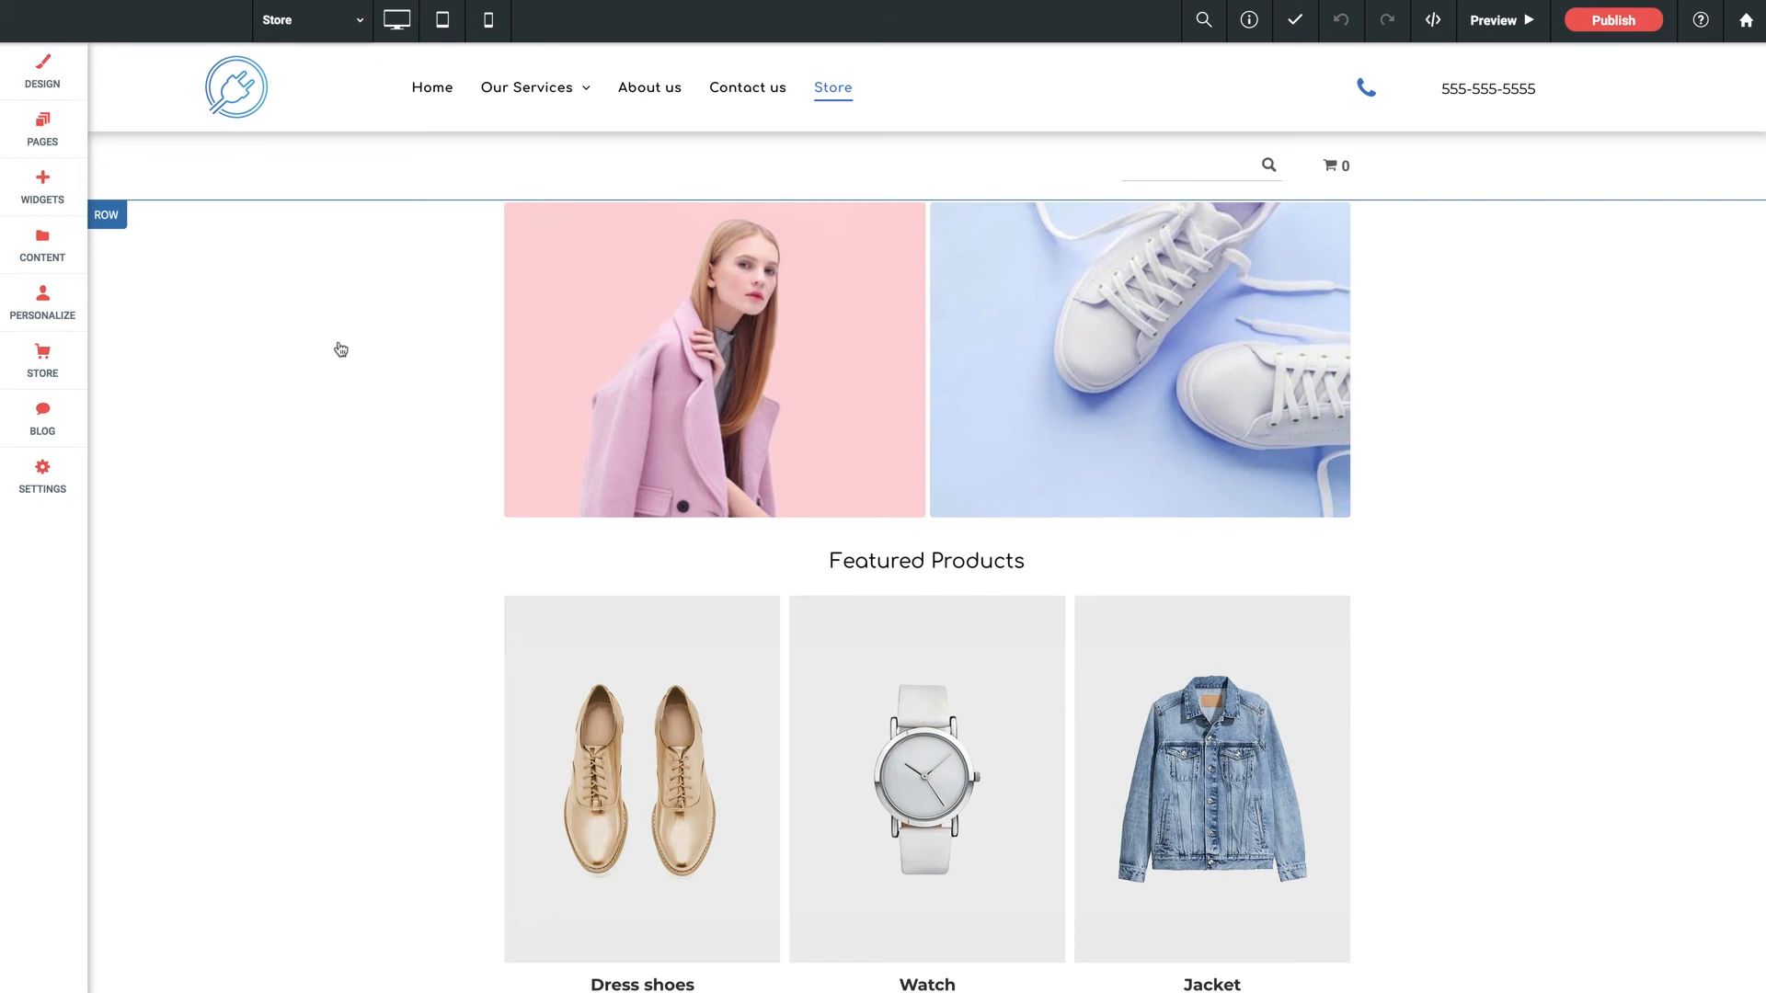
Step: Show the store widgets that can be added to the site from the store settings
{"action": "left_click", "coordinate": [40, 366]}
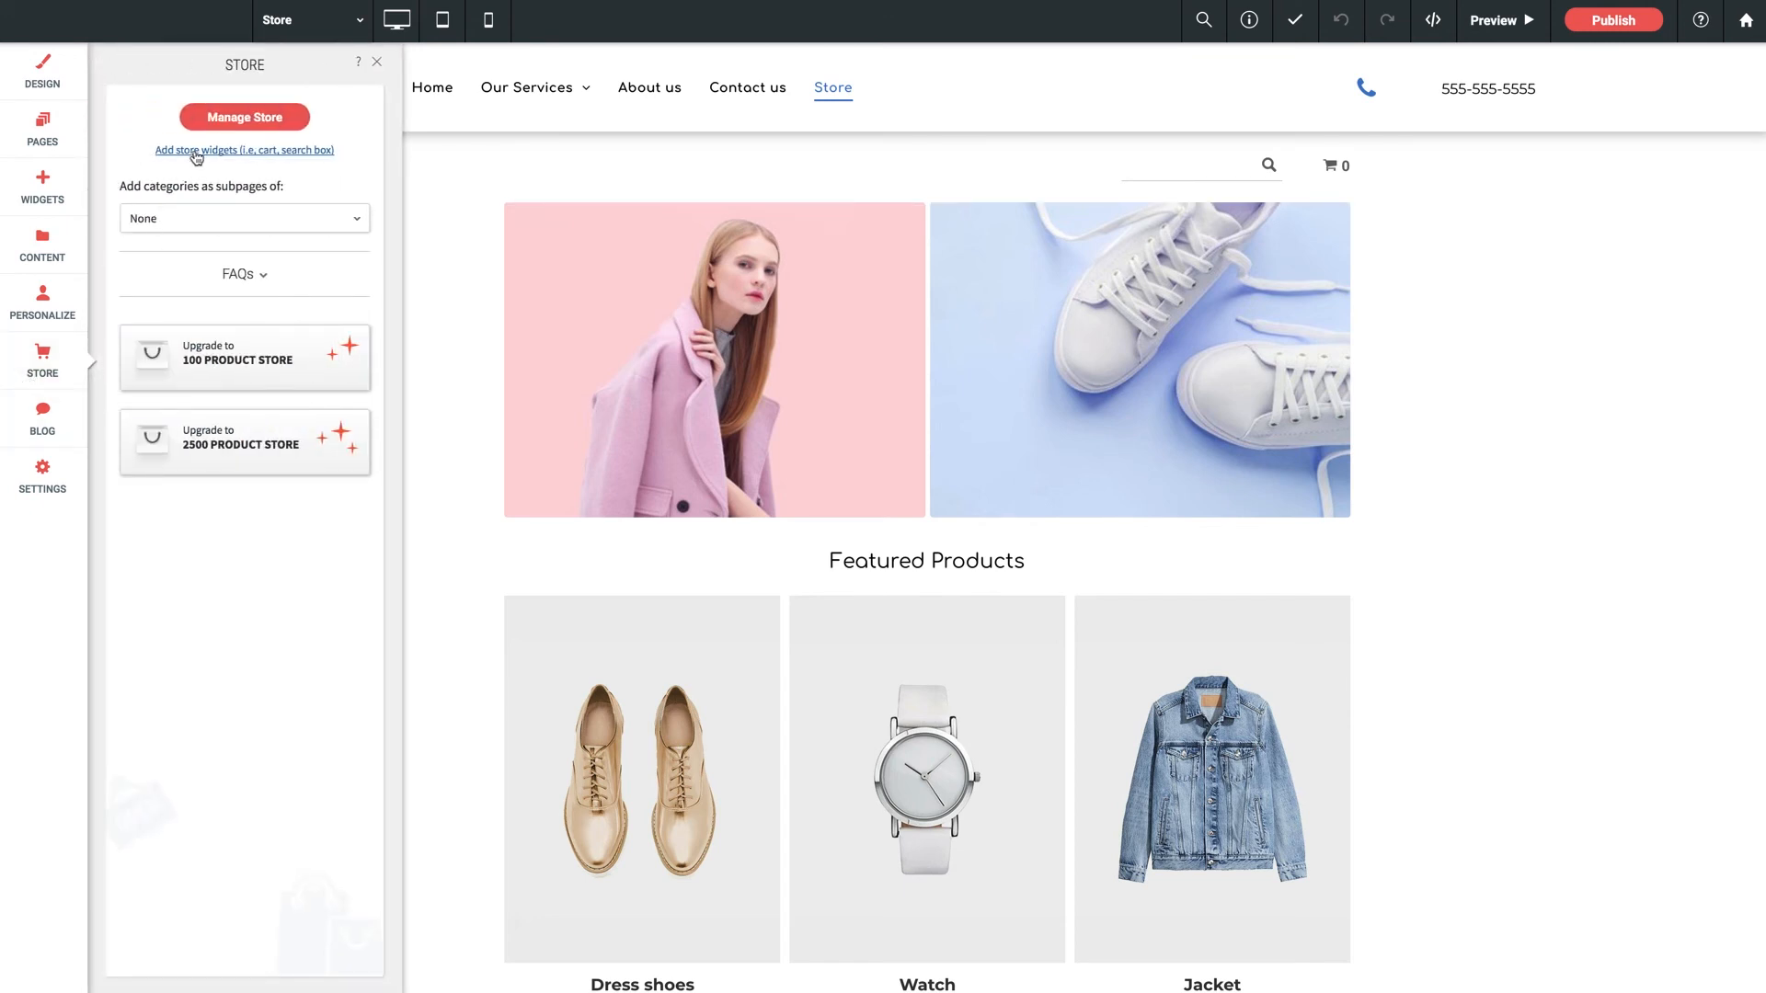
{"action": "left_click", "coordinate": [269, 150]}
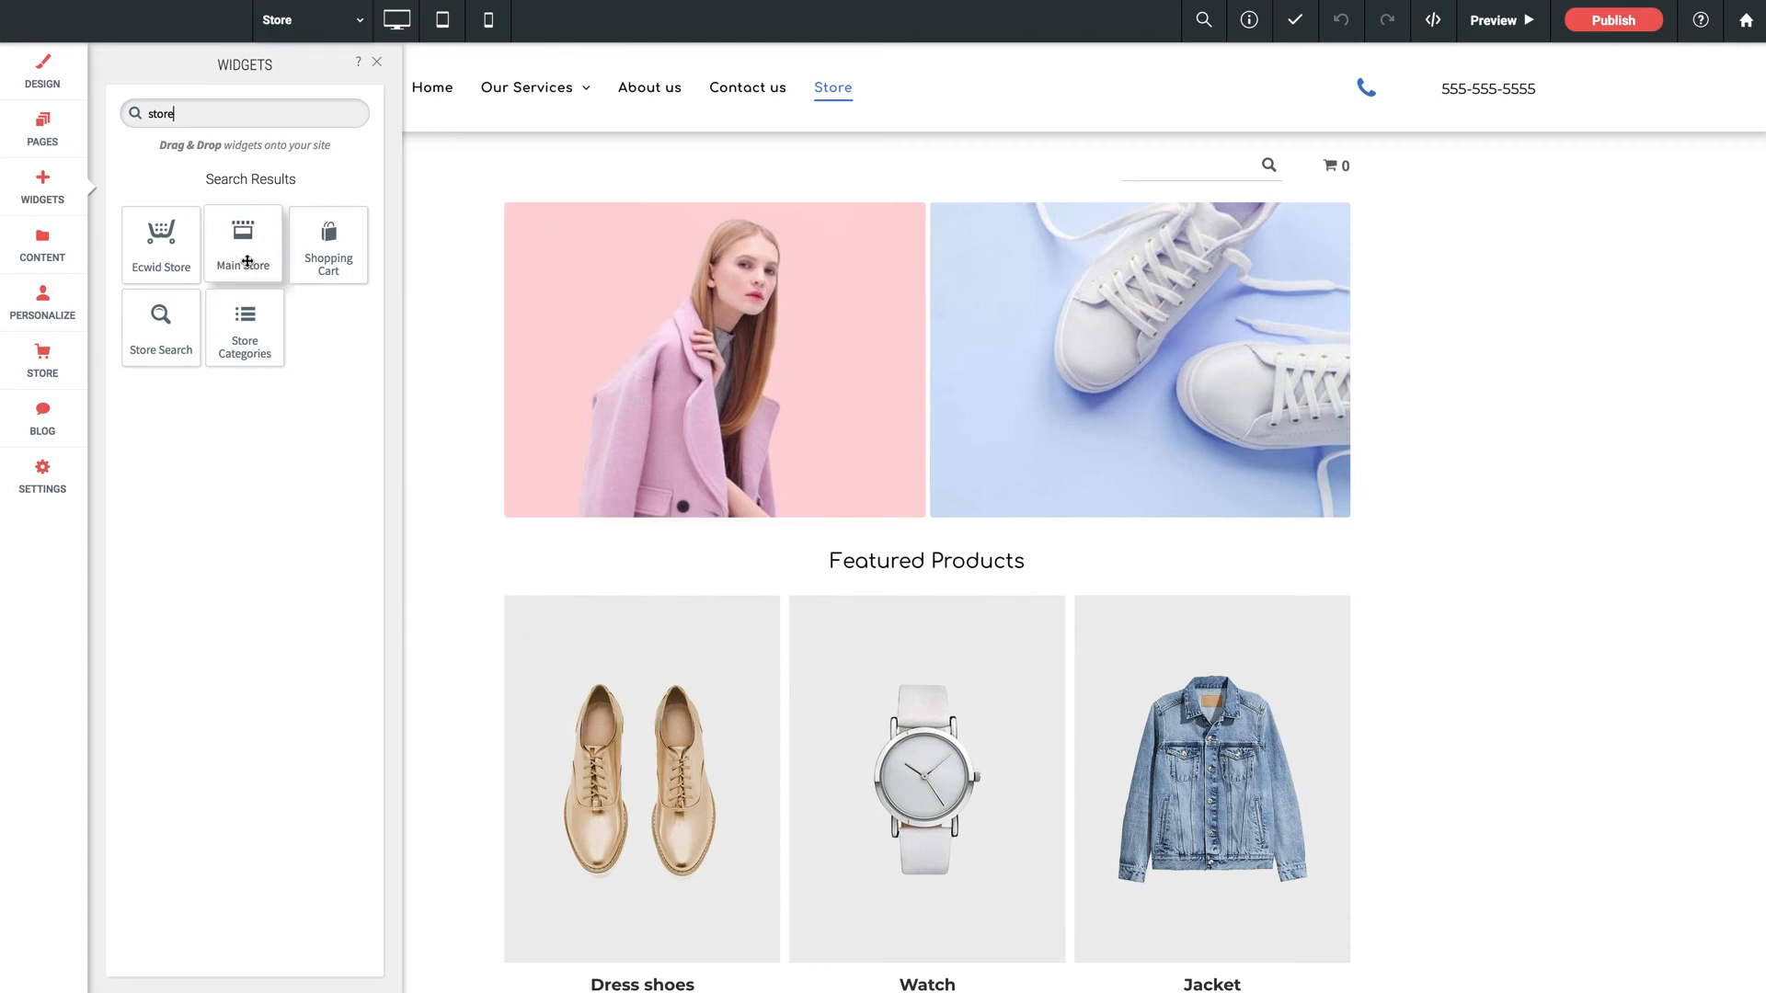
{"action": "left_click_drag", "start_coordinate": [263, 262], "coordinate": [439, 353]}
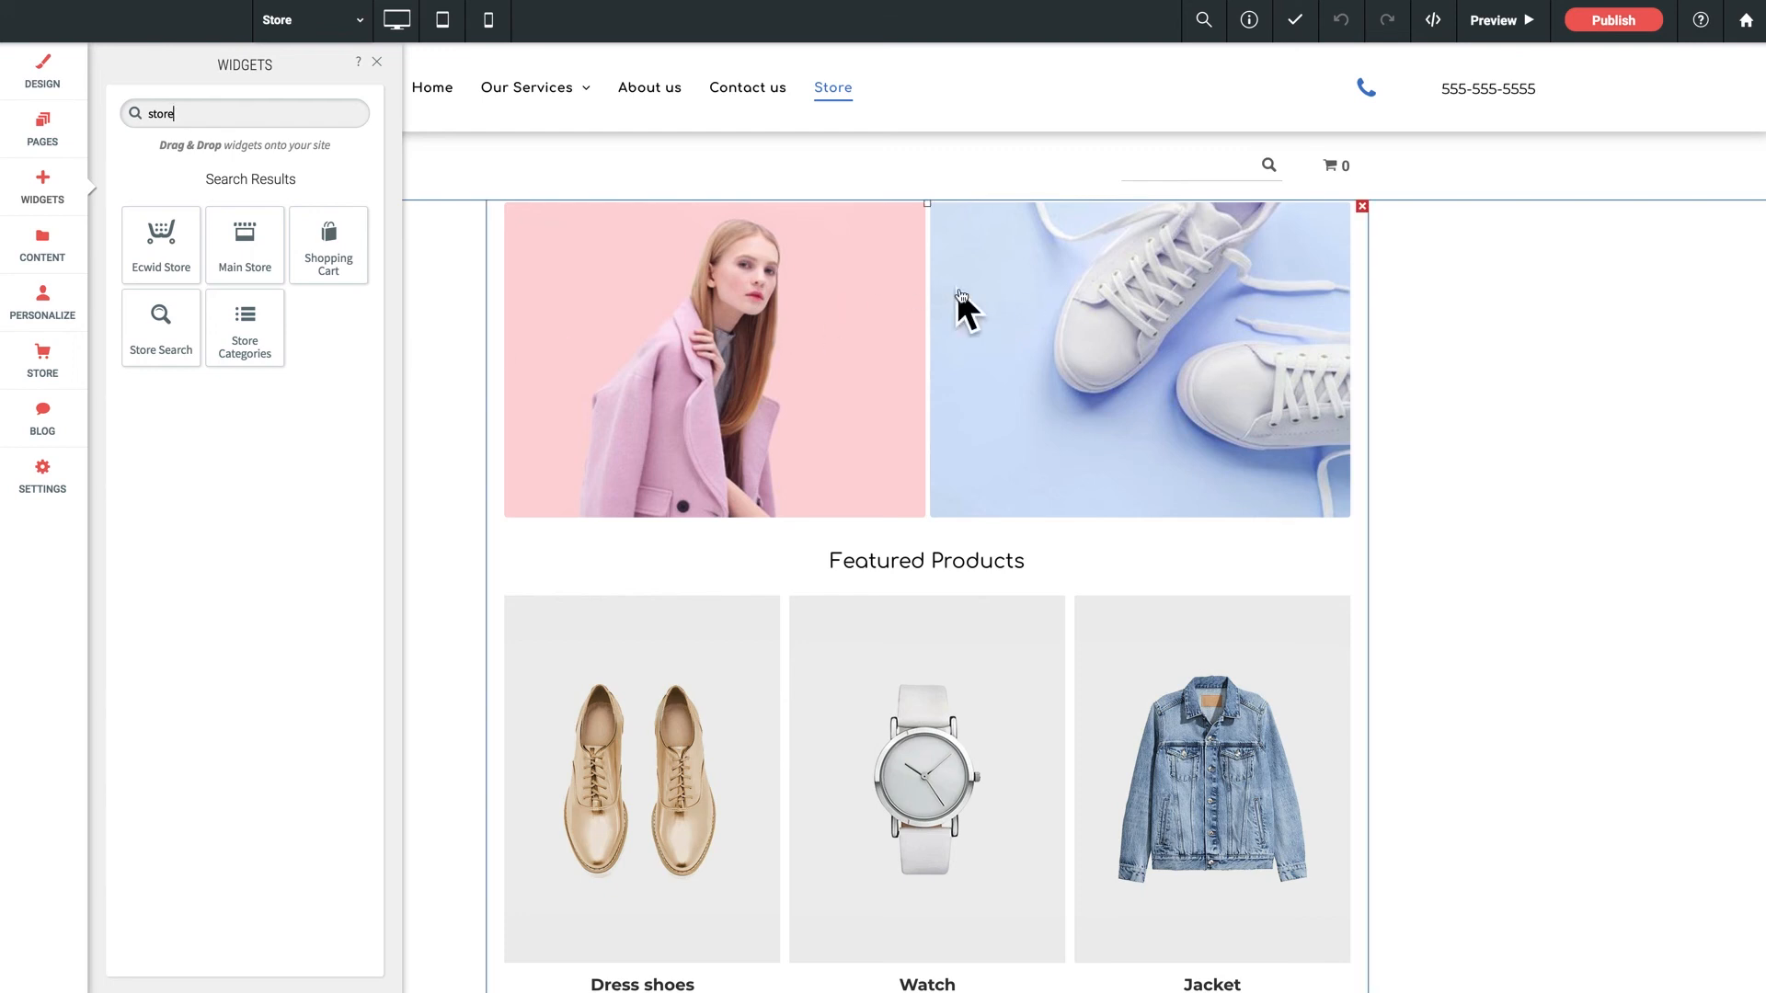
{"action": "scroll", "coordinate": [917, 328], "scroll_direction": "down", "scroll_amount": 2}
{"action": "scroll", "coordinate": [915, 331], "scroll_direction": "up", "scroll_amount": 2}
Step: Open the main store widget's design settings and look over its General options and Categories section
{"action": "left_click", "coordinate": [864, 295]}
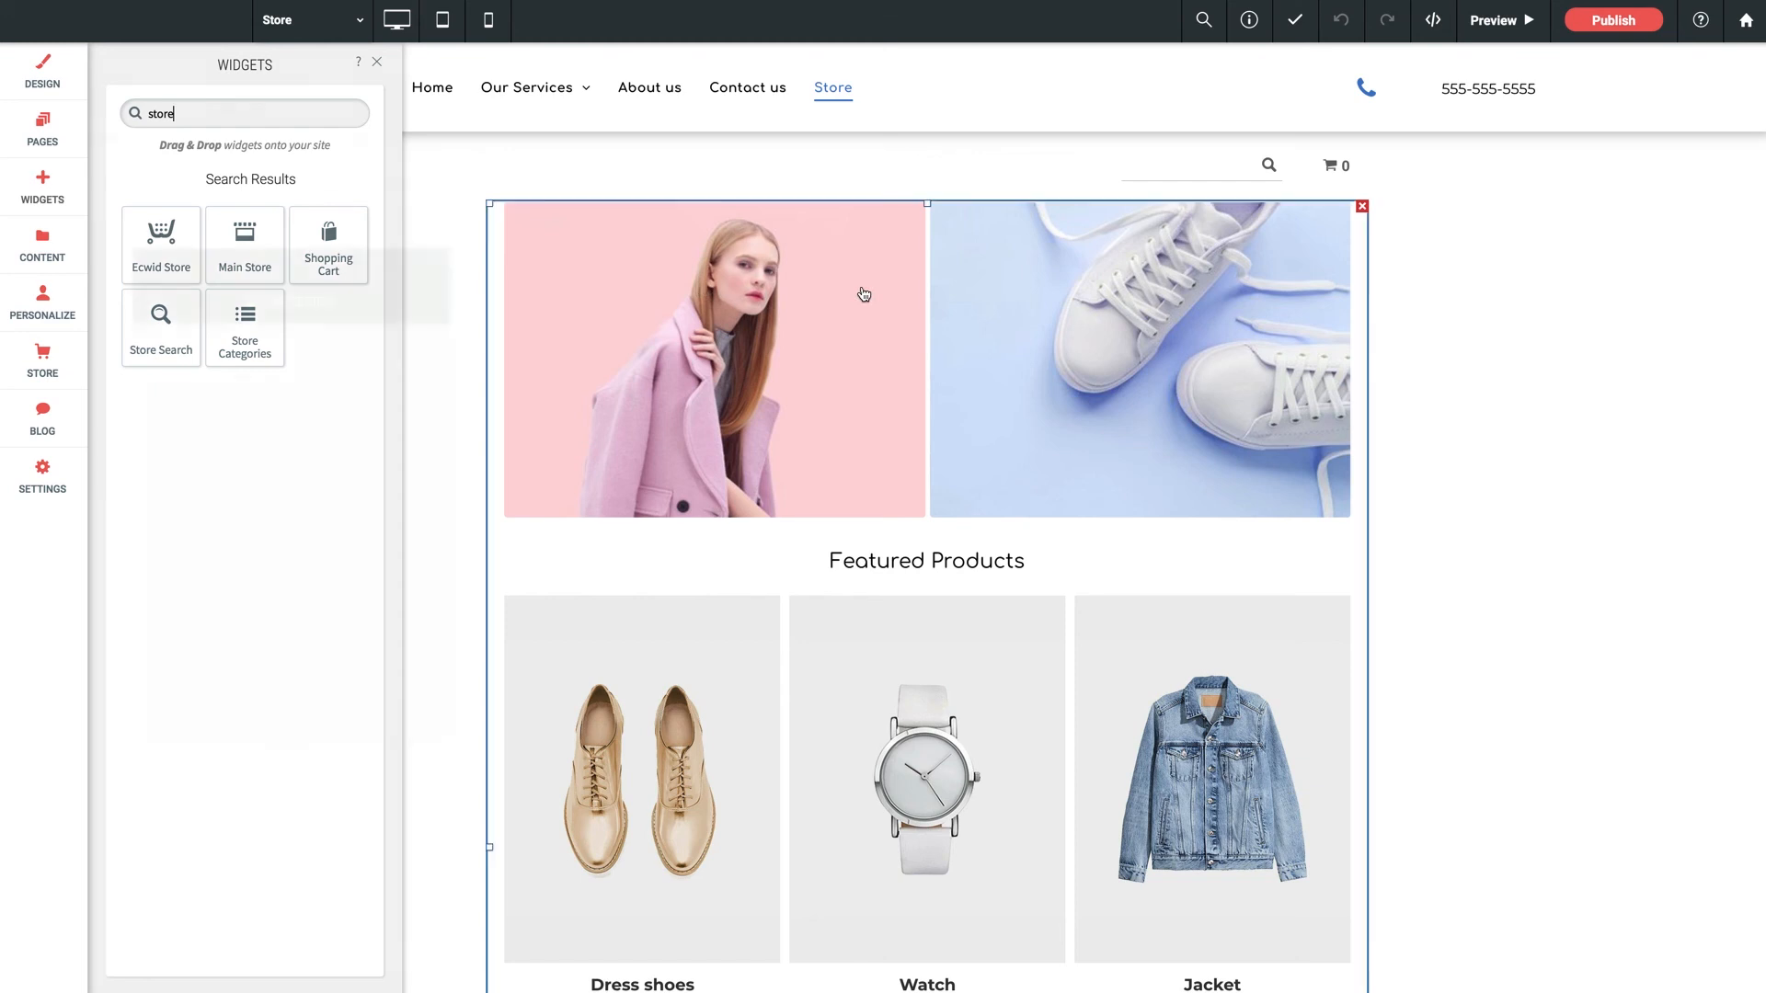
{"action": "left_click_drag", "start_coordinate": [297, 262], "coordinate": [362, 220]}
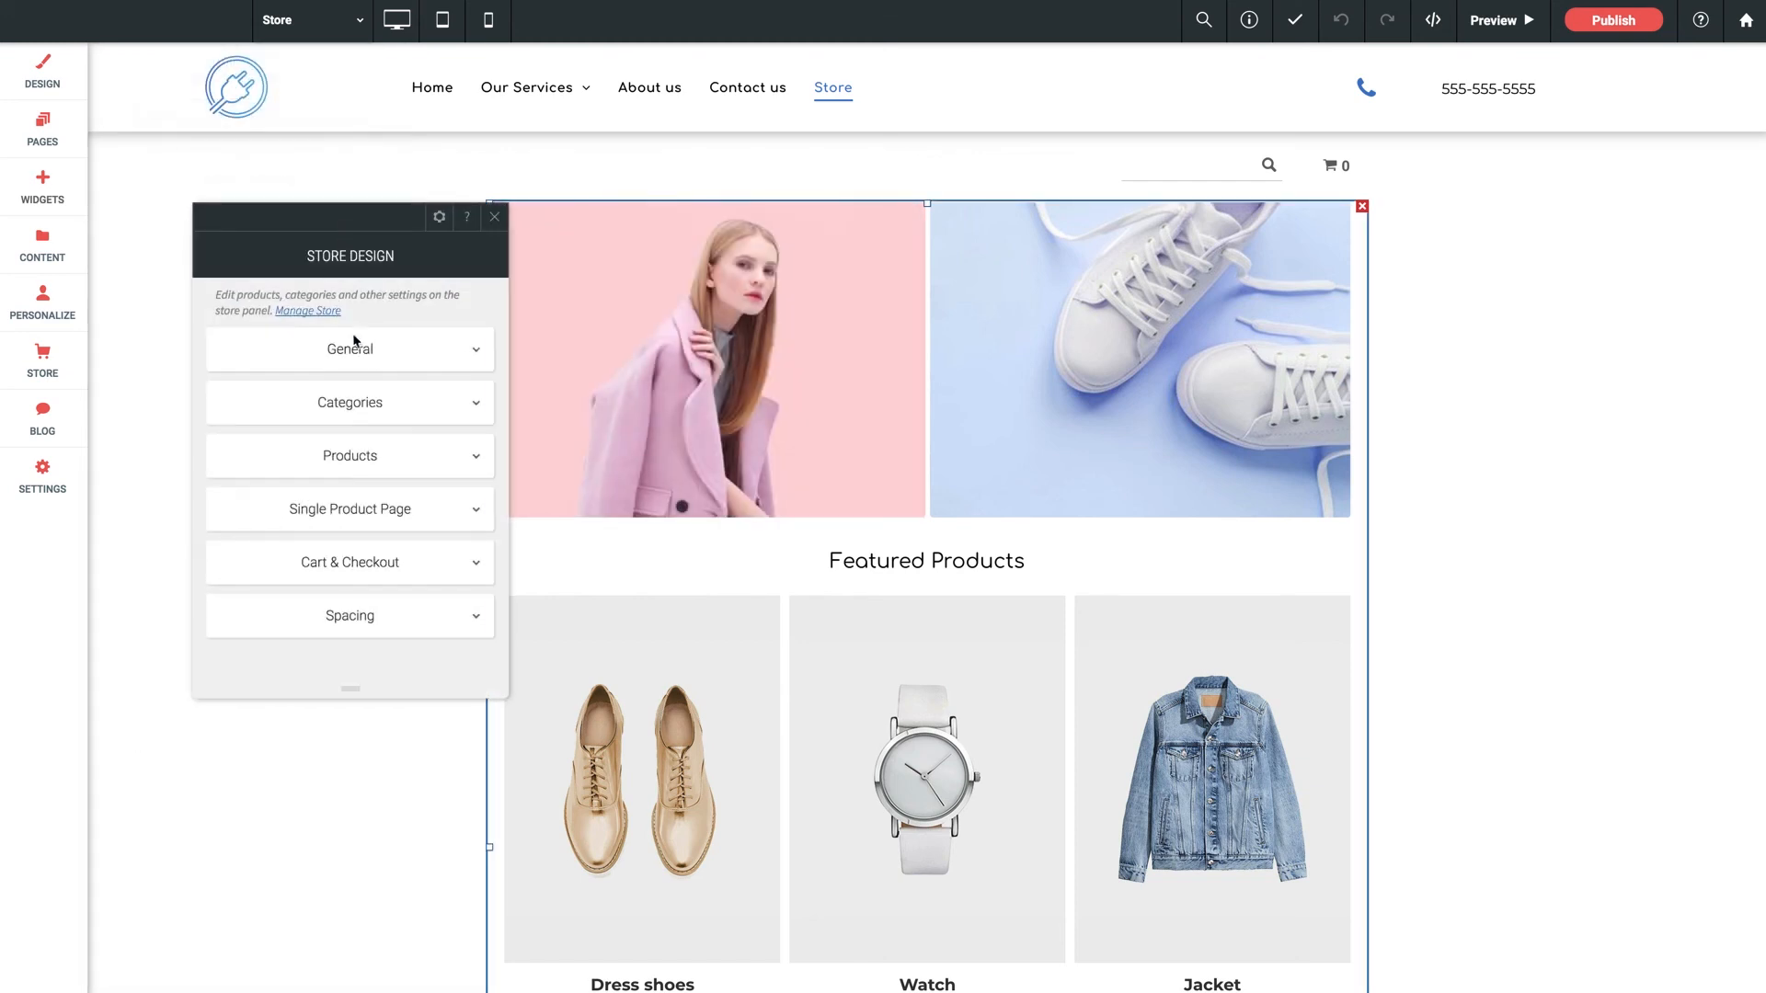
{"action": "left_click", "coordinate": [370, 354]}
{"action": "scroll", "coordinate": [368, 355], "scroll_direction": "down", "scroll_amount": 2}
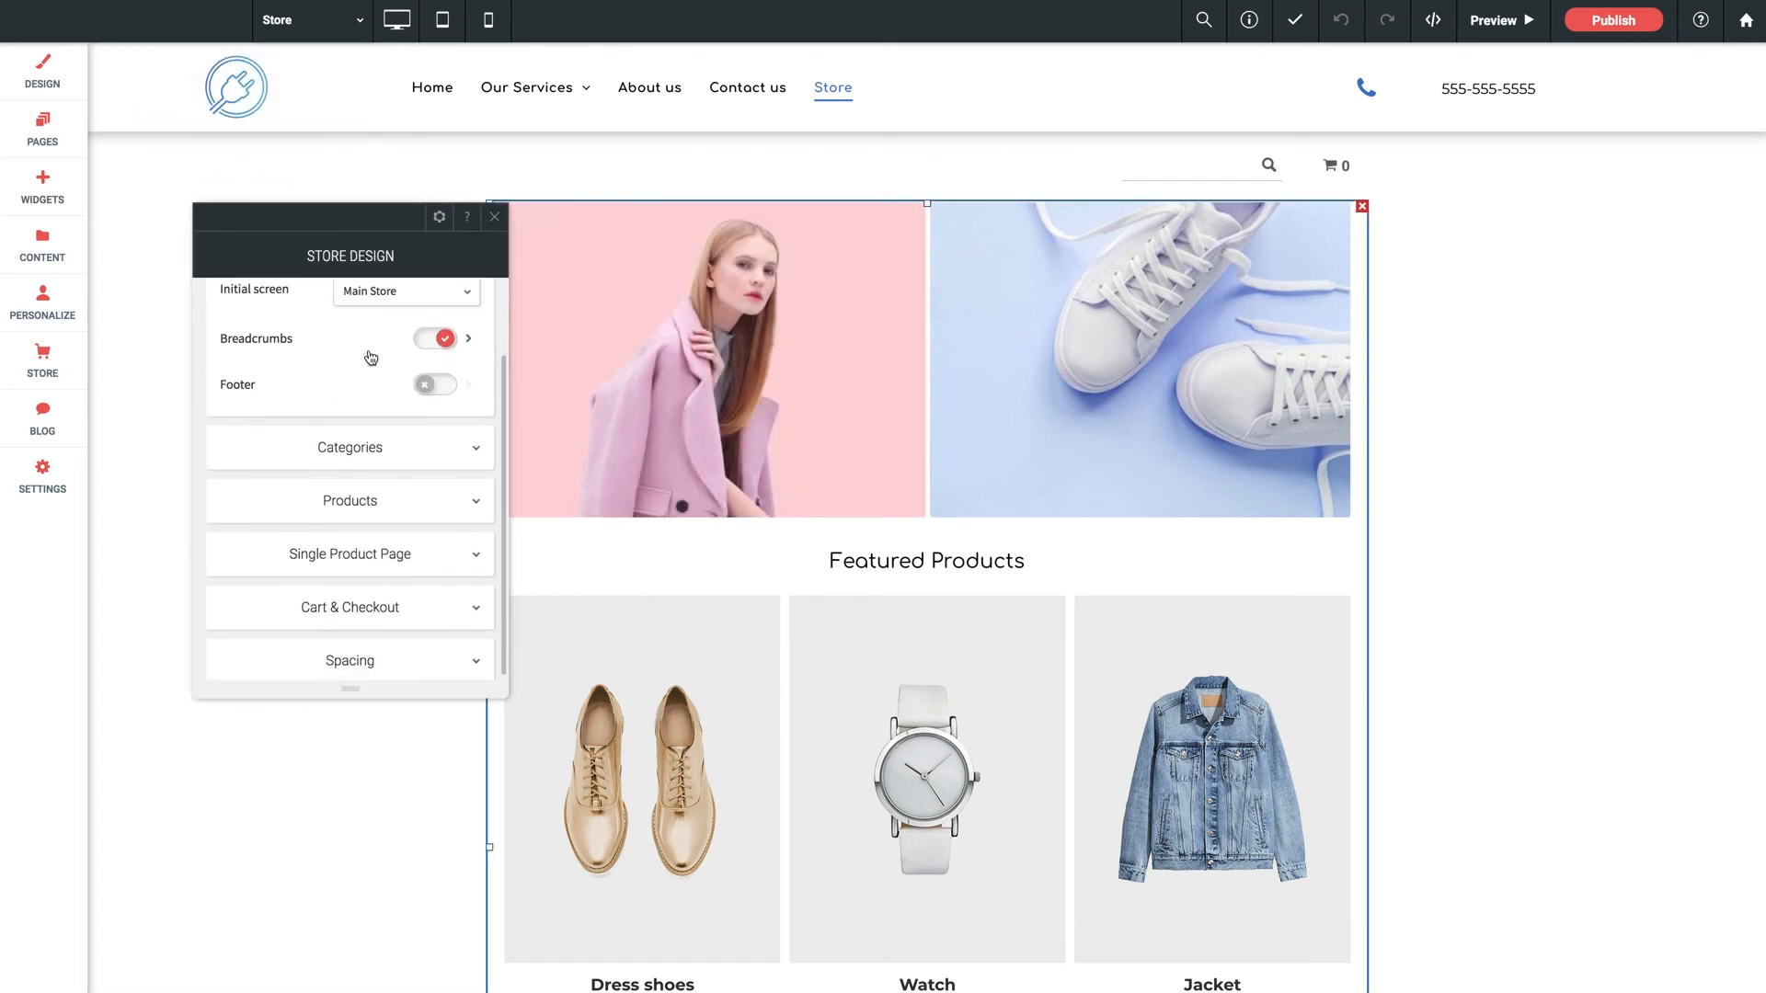
{"action": "scroll", "coordinate": [363, 515], "scroll_direction": "up", "scroll_amount": 2}
{"action": "left_click", "coordinate": [364, 541]}
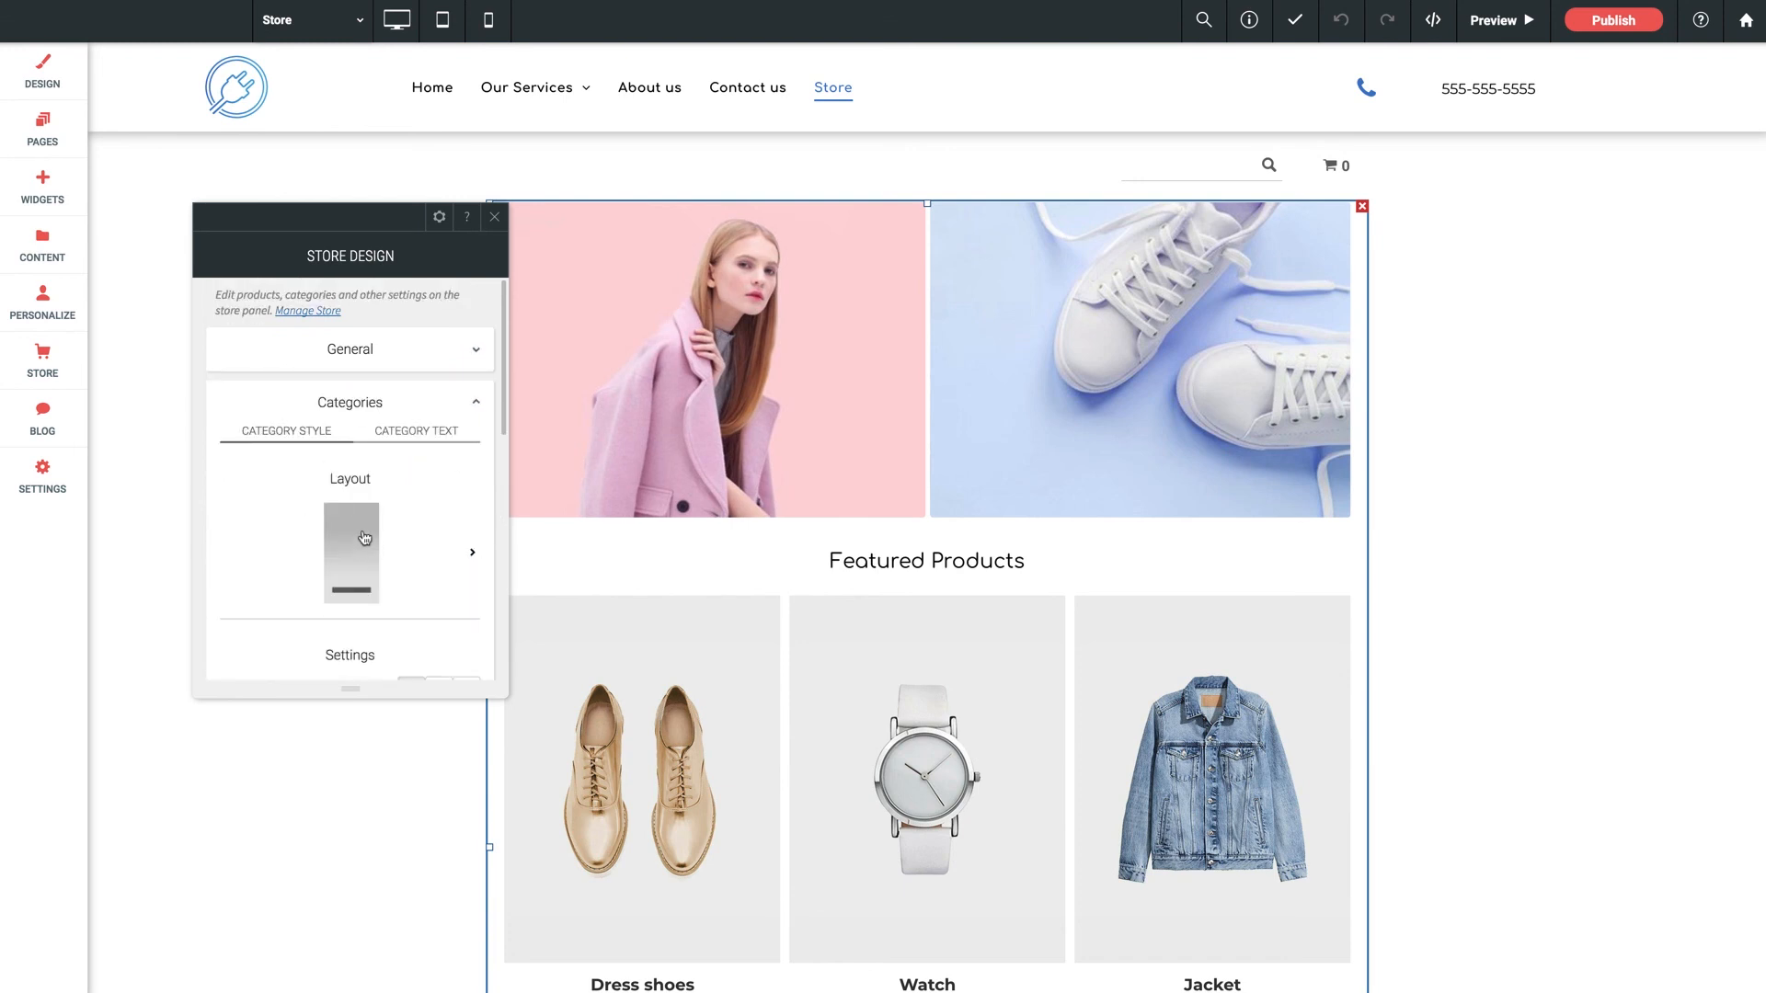
Step: Browse the categories and products offered as the store's initial screen in the General settings, keeping Main Store
{"action": "left_click", "coordinate": [349, 359]}
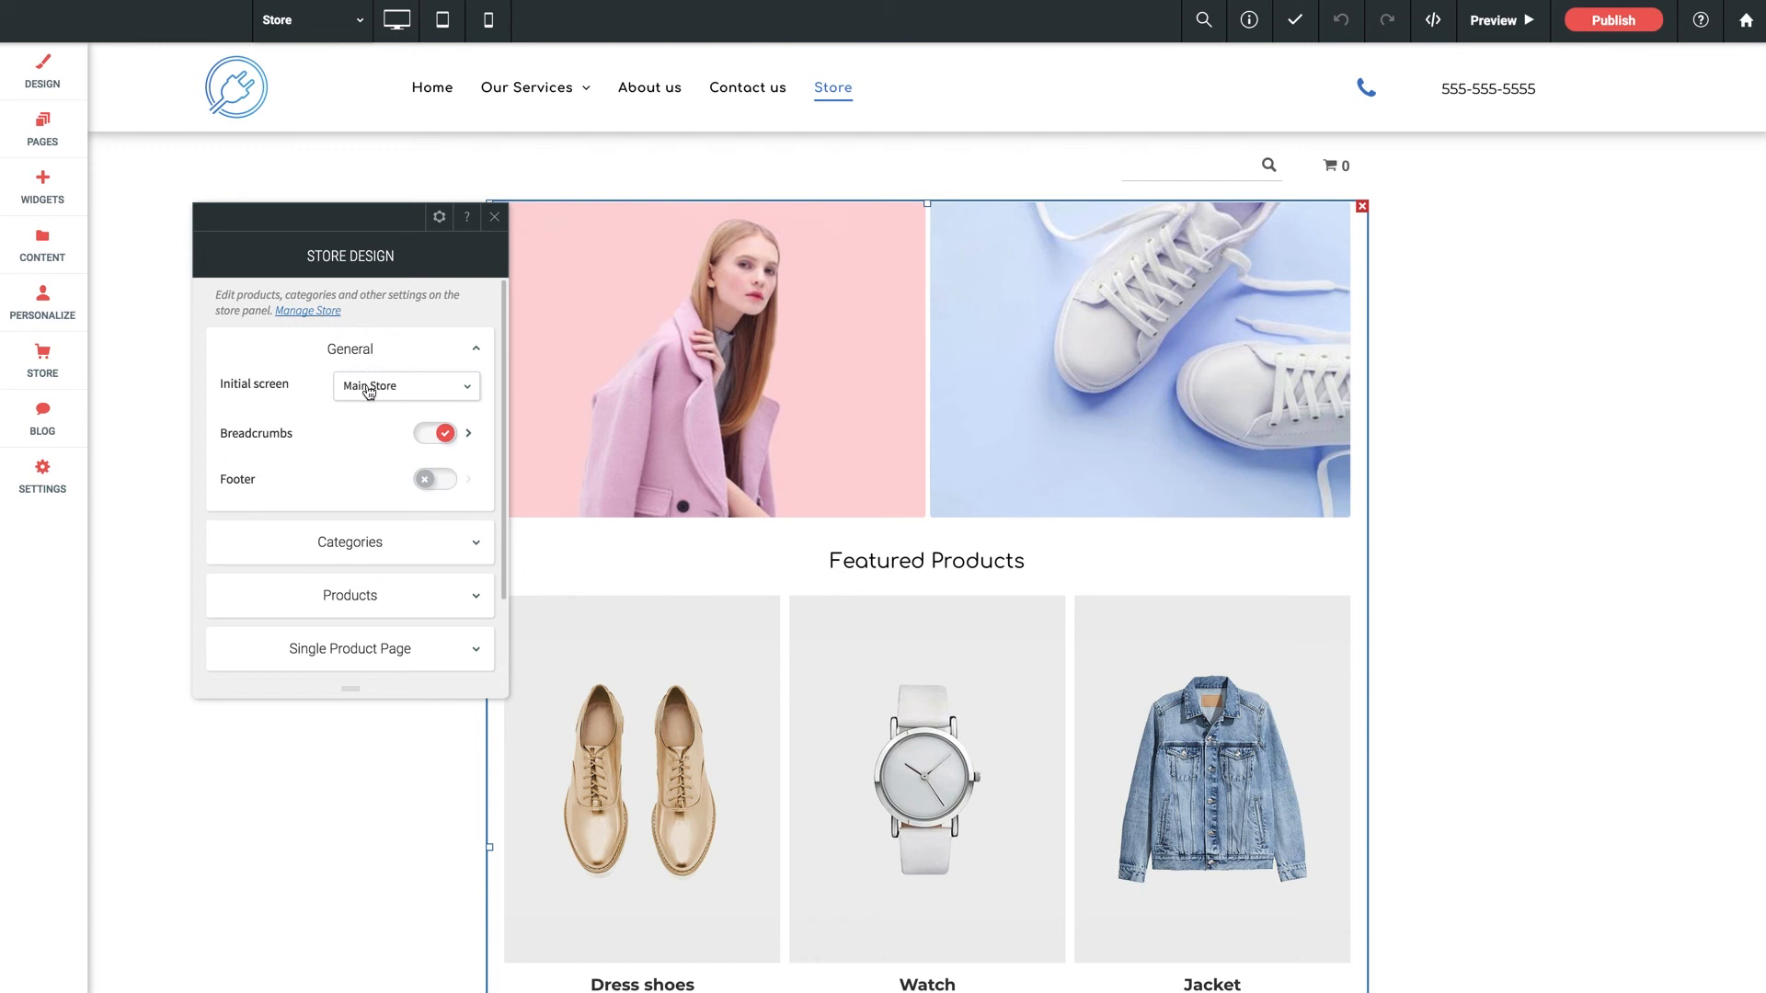
{"action": "left_click", "coordinate": [416, 385]}
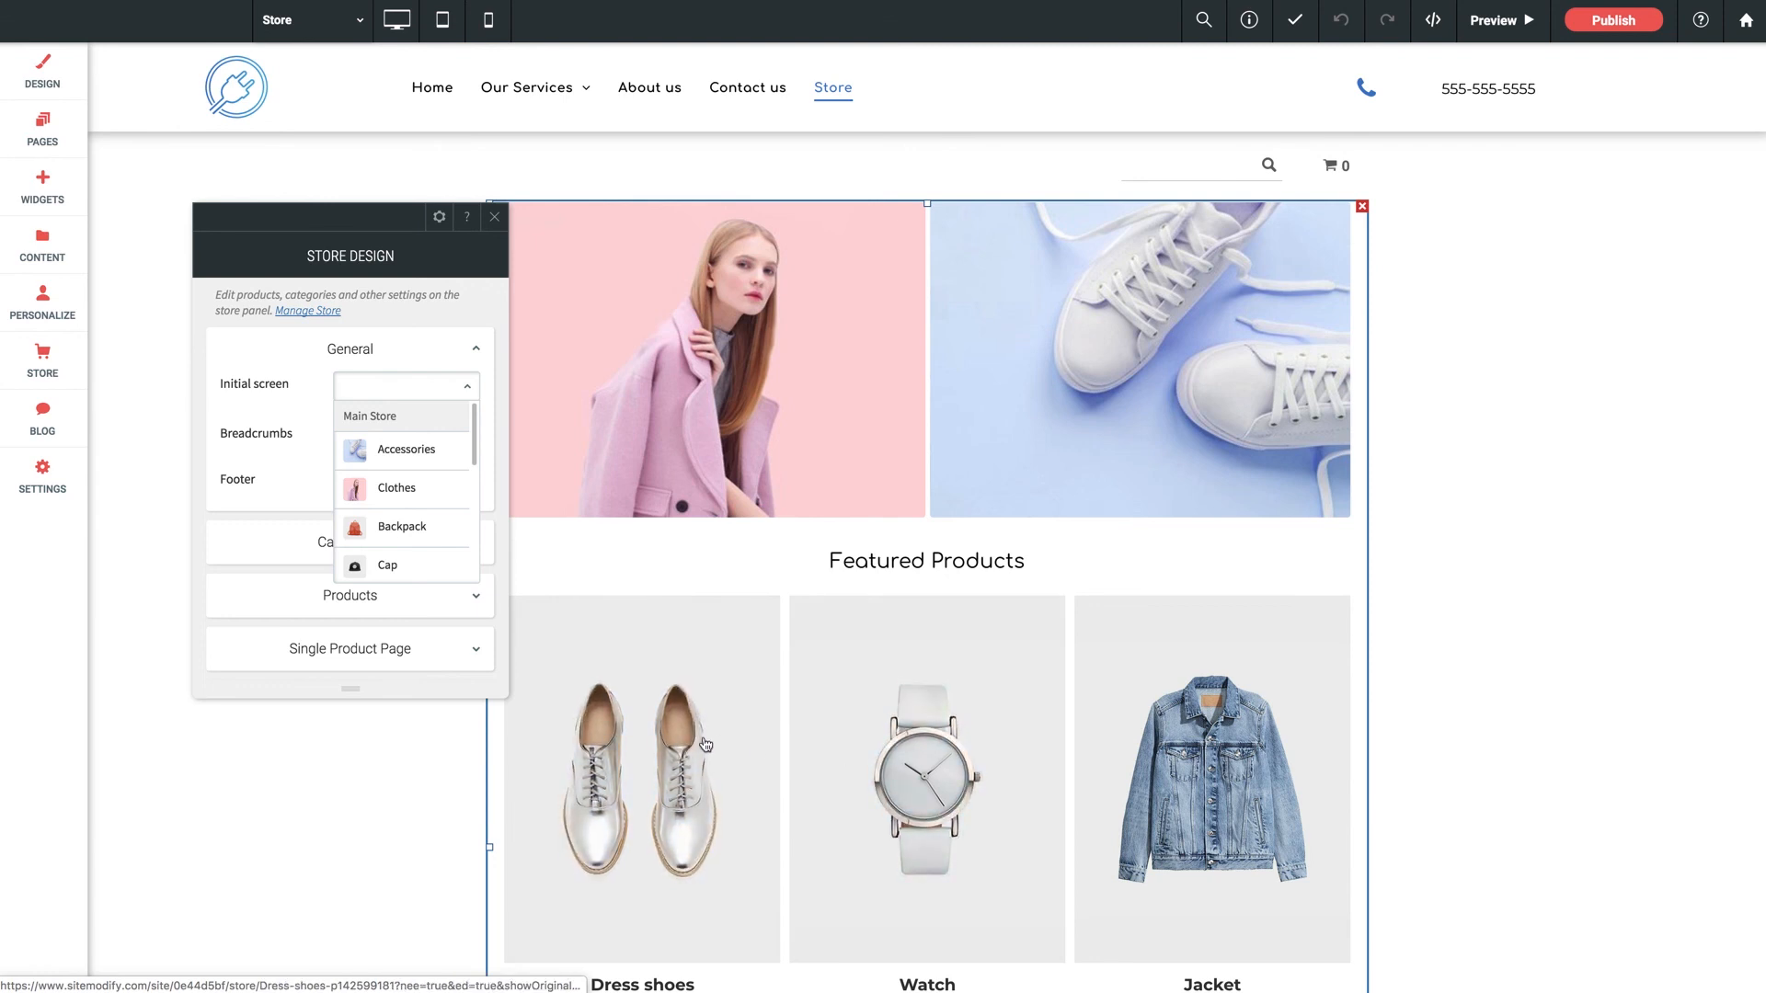
{"action": "scroll", "coordinate": [403, 478], "scroll_direction": "down", "scroll_amount": 1}
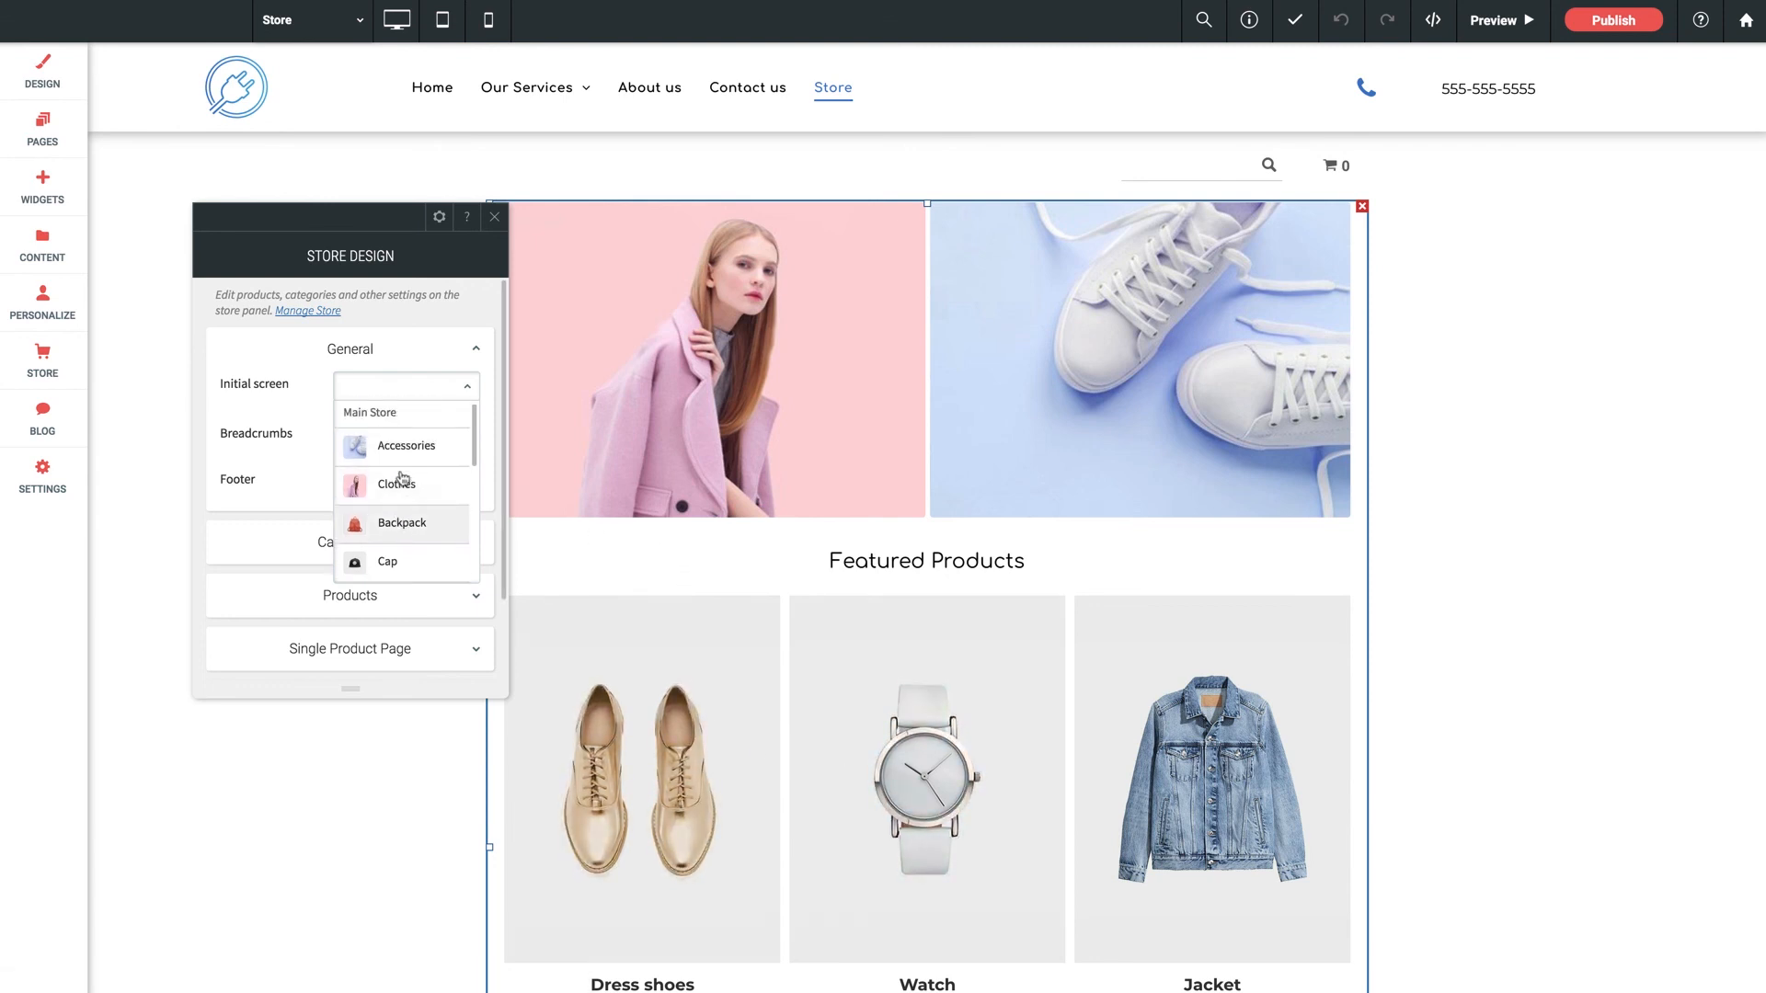
{"action": "scroll", "coordinate": [399, 492], "scroll_direction": "down", "scroll_amount": 1}
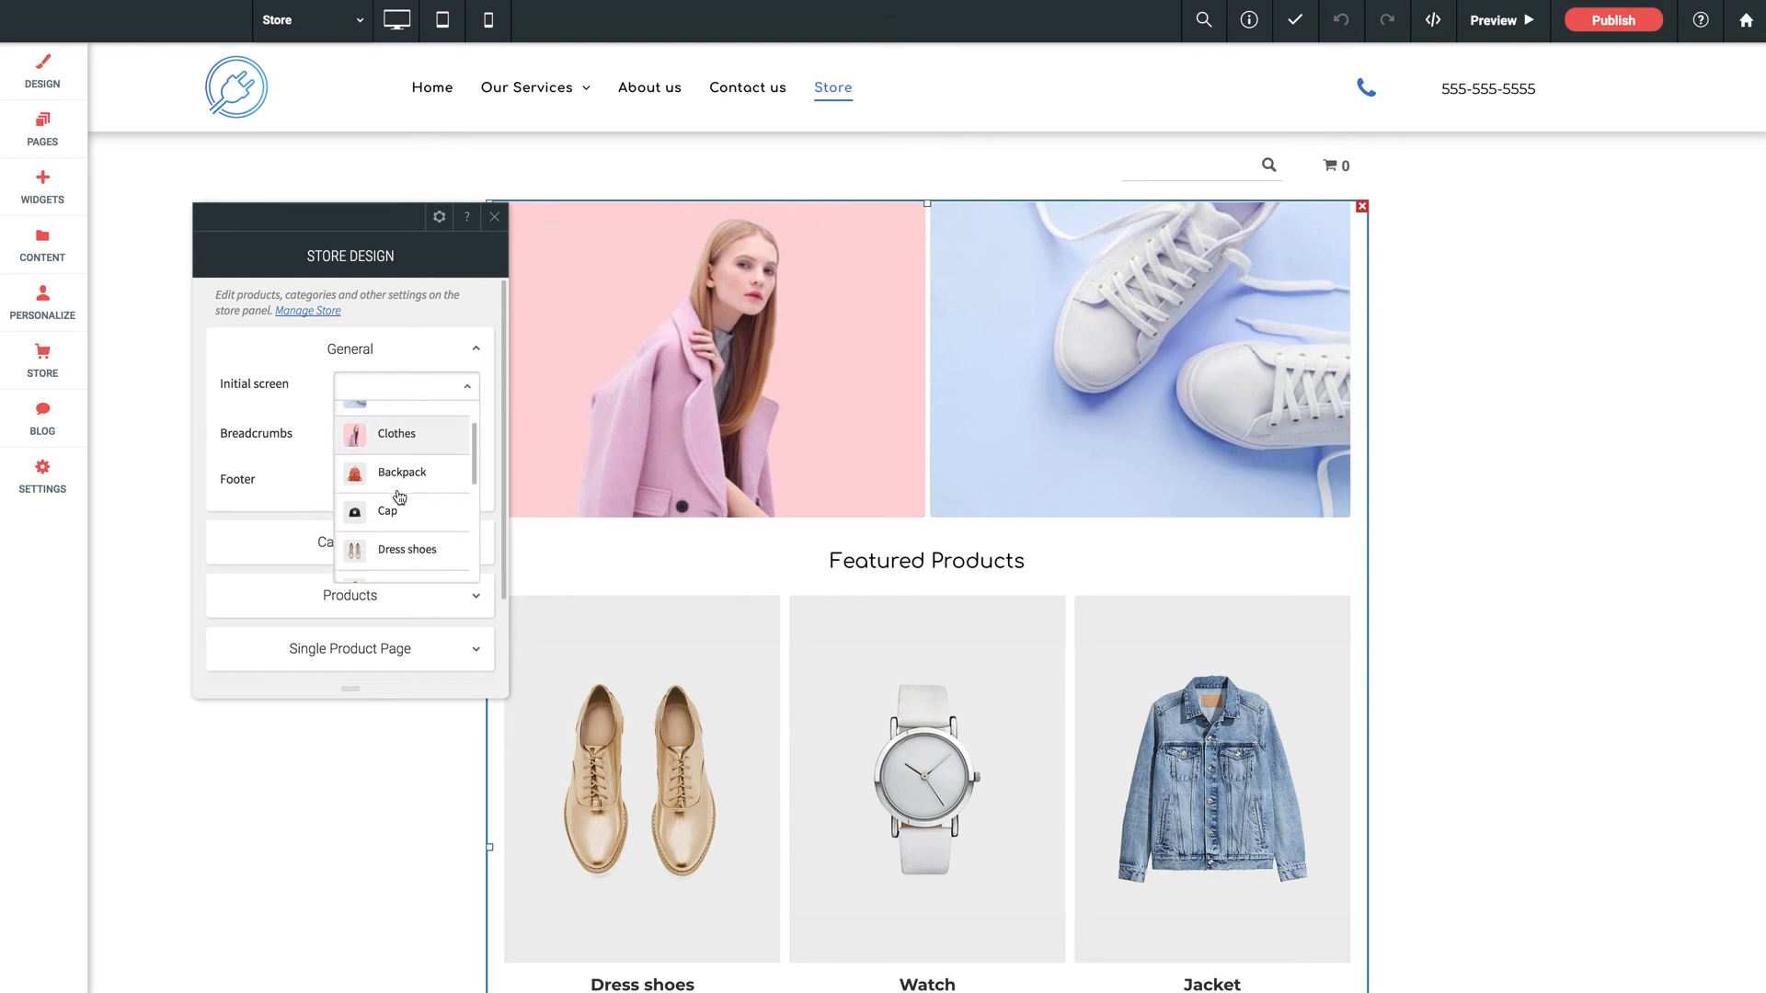
{"action": "scroll", "coordinate": [399, 496], "scroll_direction": "down", "scroll_amount": 5}
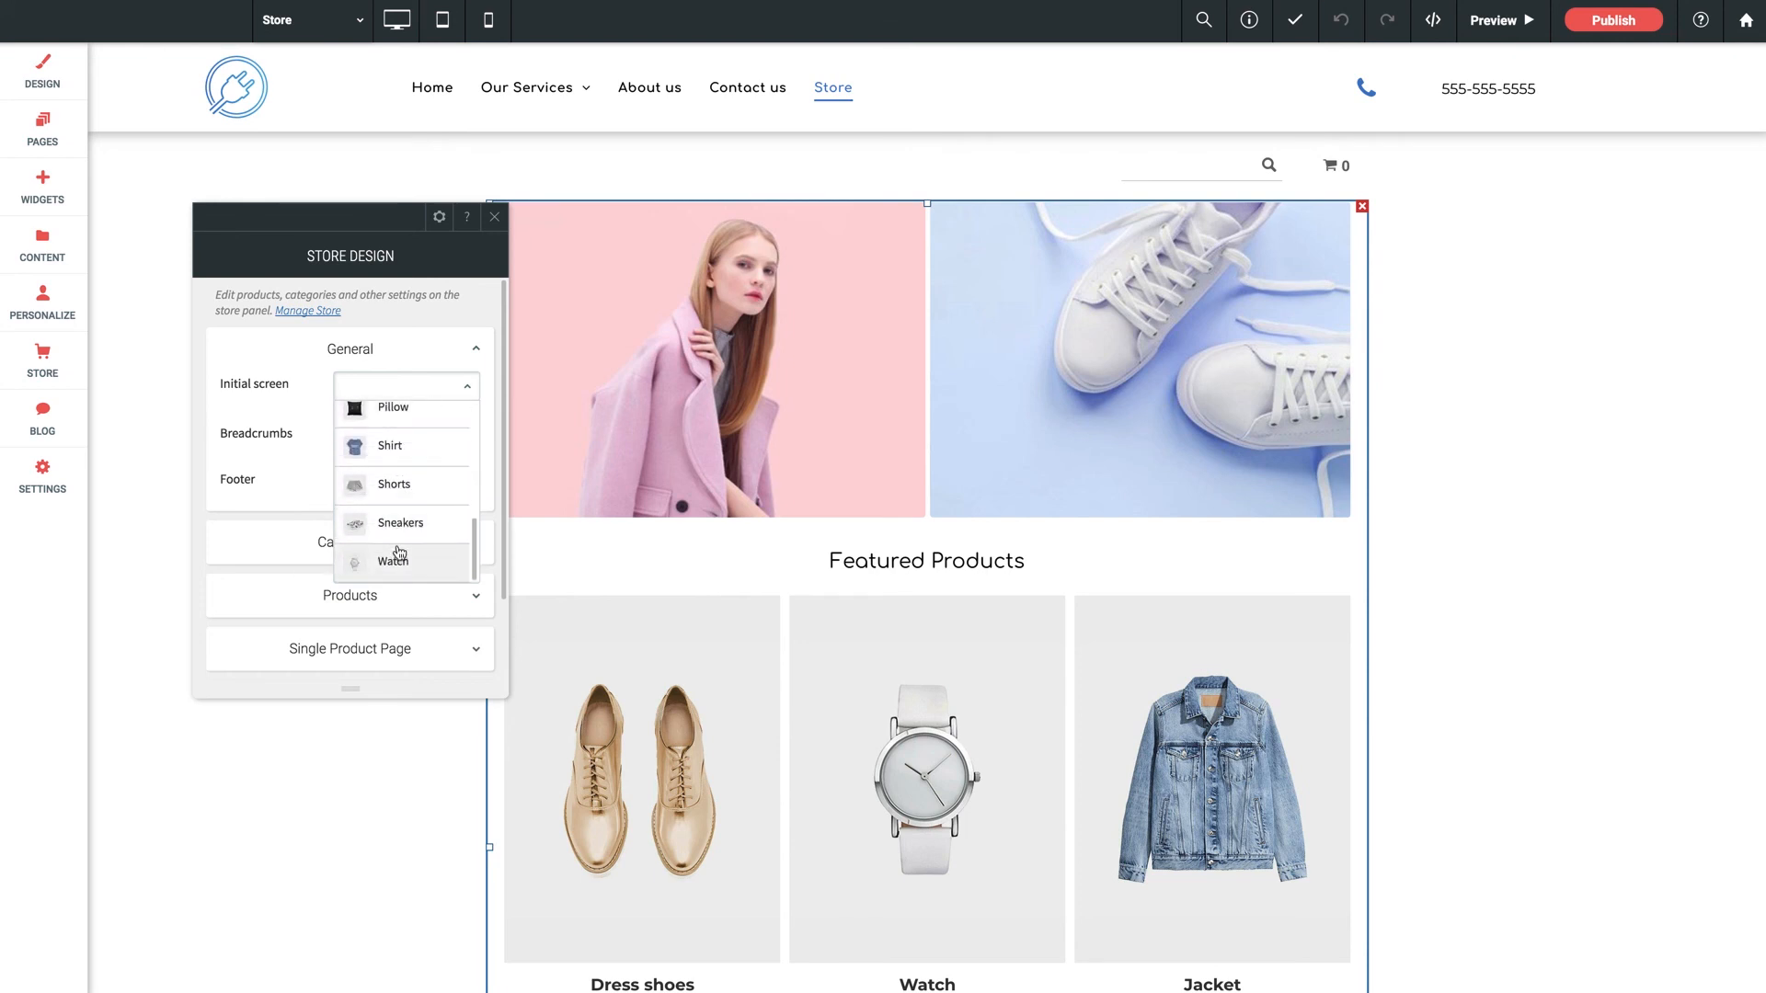
{"action": "scroll", "coordinate": [399, 551], "scroll_direction": "down", "scroll_amount": 1}
{"action": "scroll", "coordinate": [395, 552], "scroll_direction": "up", "scroll_amount": 1}
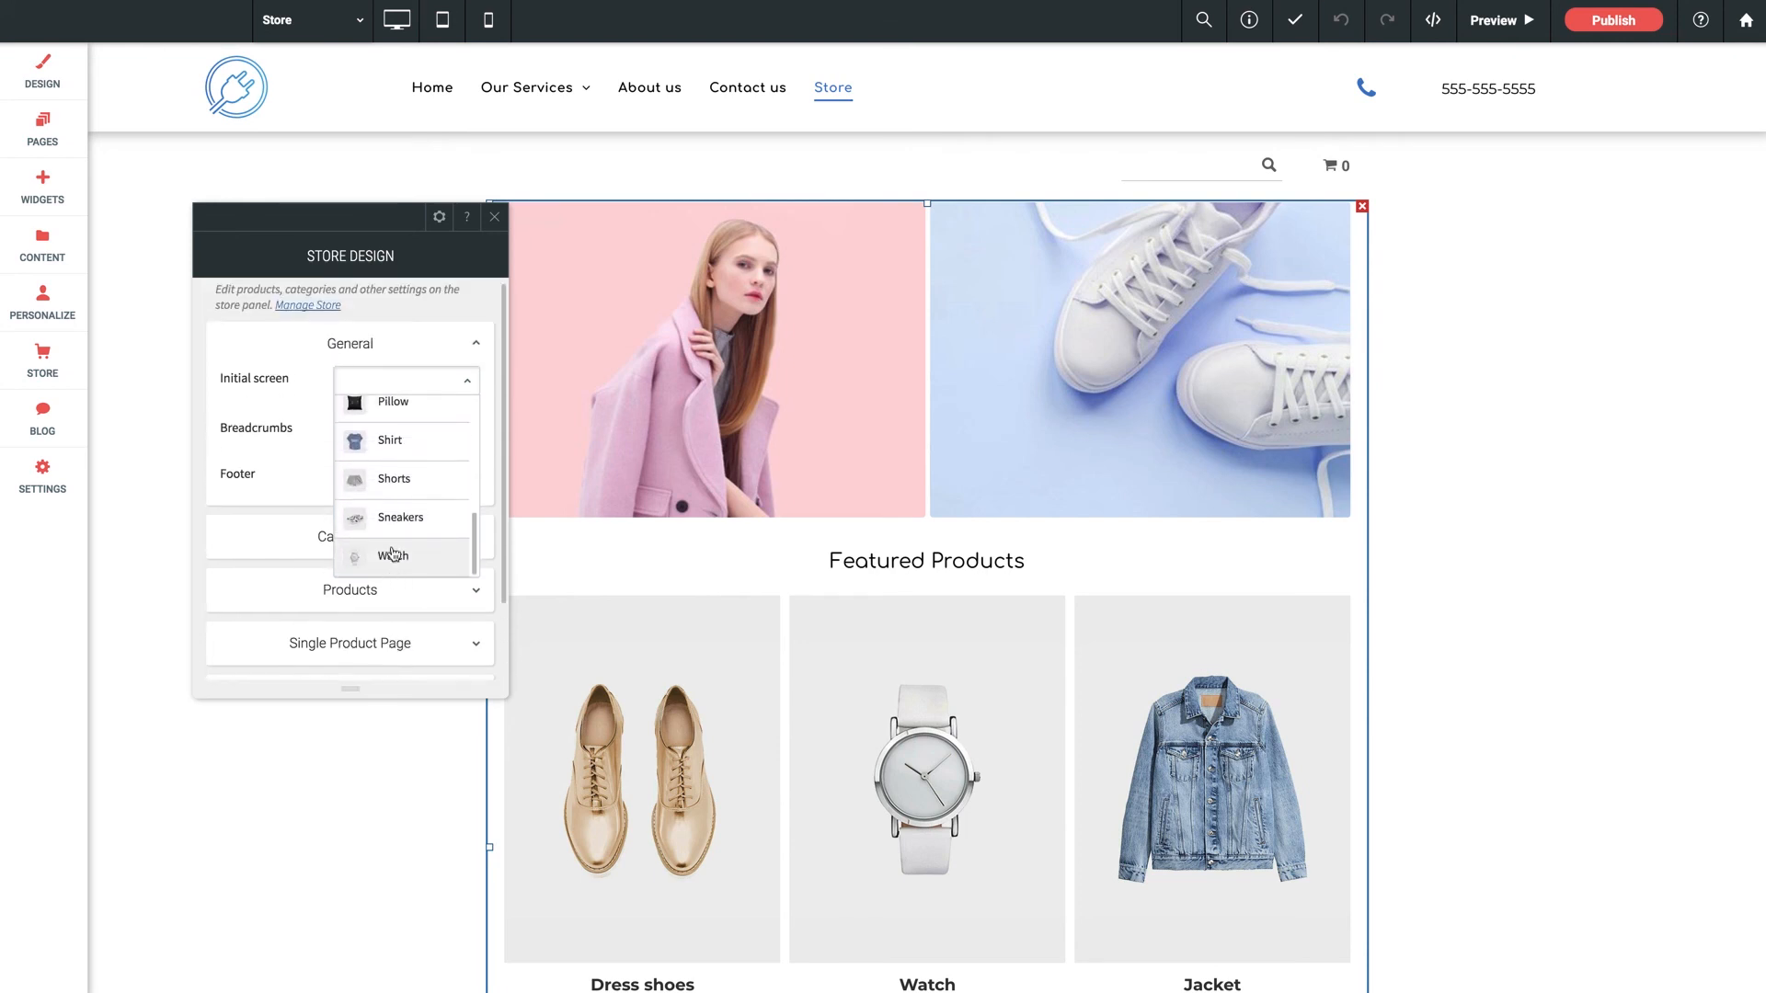
{"action": "left_click", "coordinate": [461, 384]}
Step: Examine the store's category layouts and category style settings, including image size, aspect ratio, spacing and title display
{"action": "left_click", "coordinate": [370, 533]}
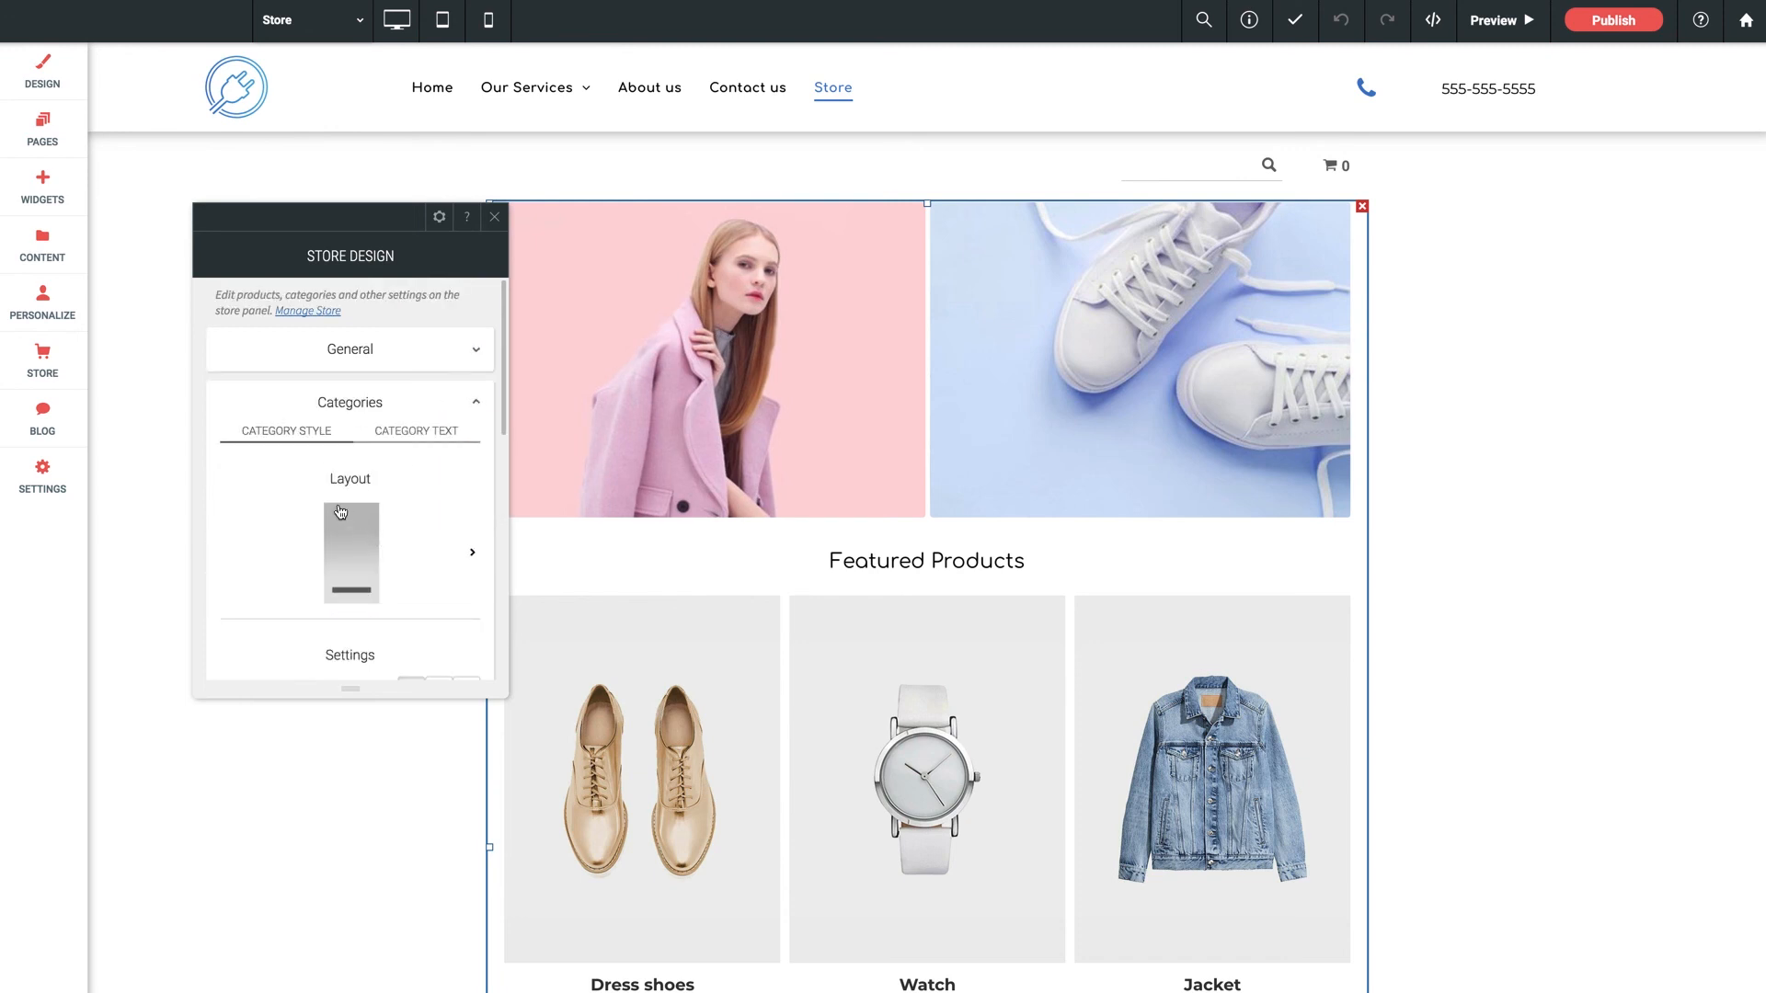
{"action": "scroll", "coordinate": [386, 501], "scroll_direction": "down", "scroll_amount": 1}
{"action": "left_click", "coordinate": [414, 504]}
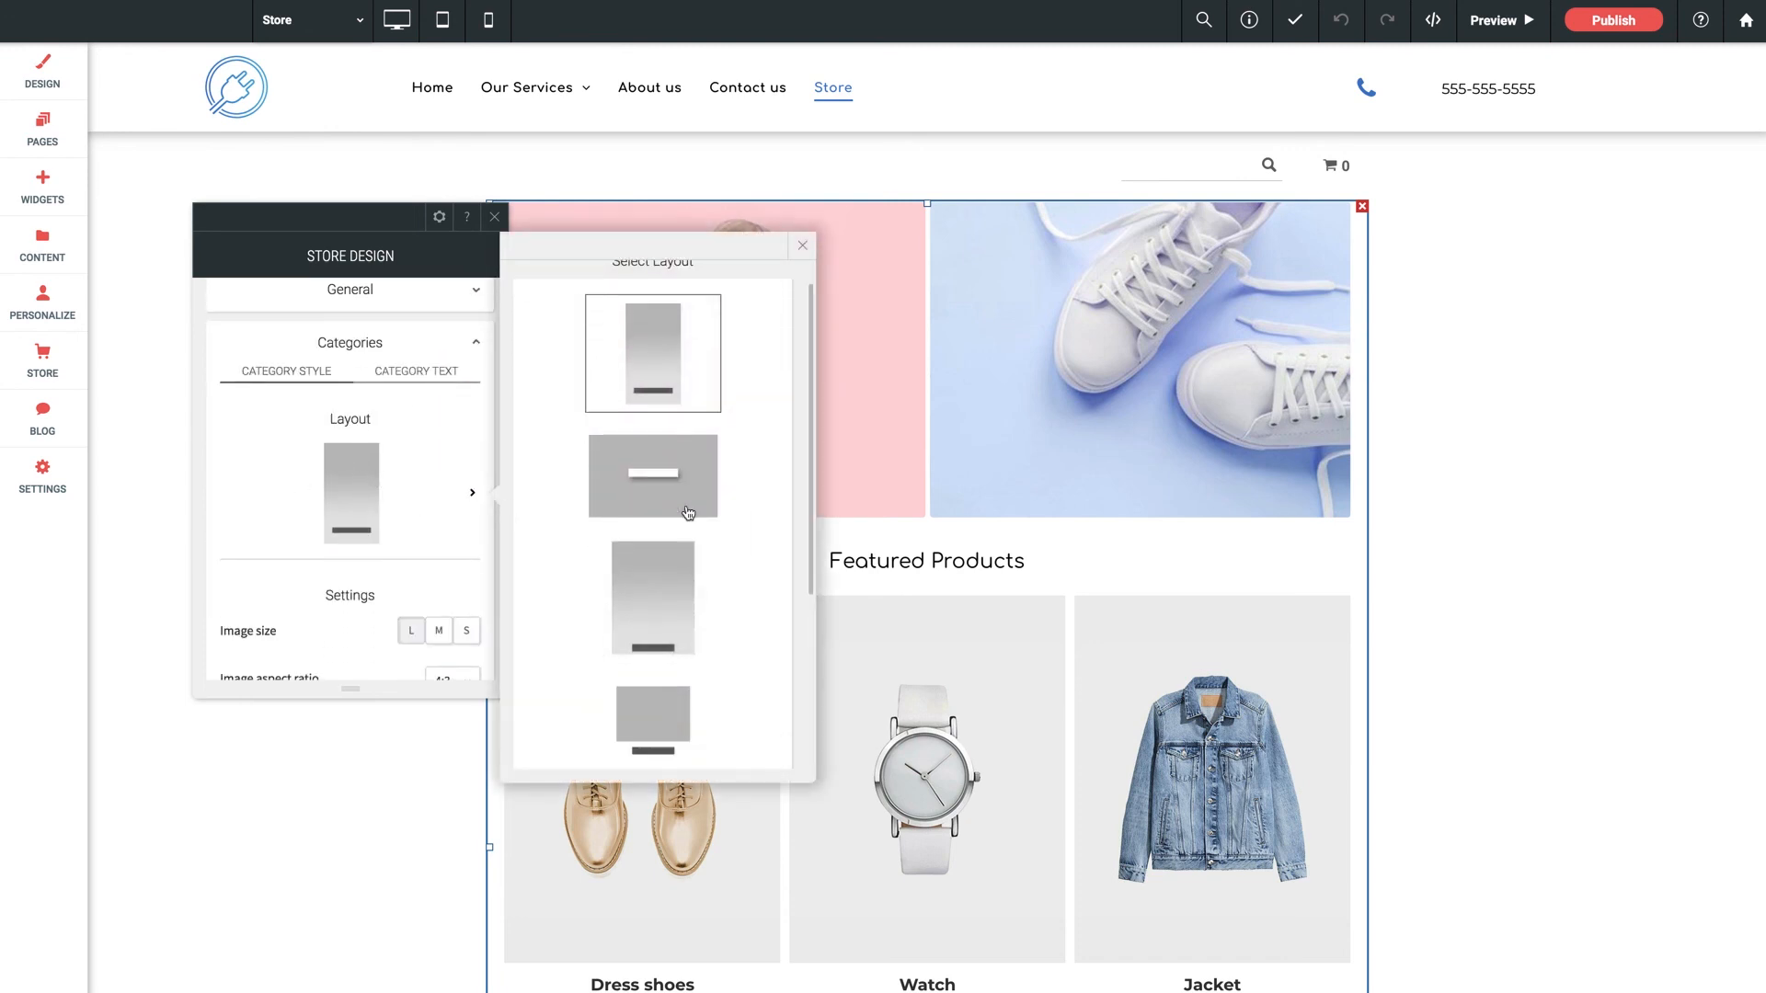
{"action": "scroll", "coordinate": [688, 513], "scroll_direction": "down", "scroll_amount": 3}
{"action": "scroll", "coordinate": [688, 513], "scroll_direction": "up", "scroll_amount": 1}
{"action": "left_click", "coordinate": [368, 494]}
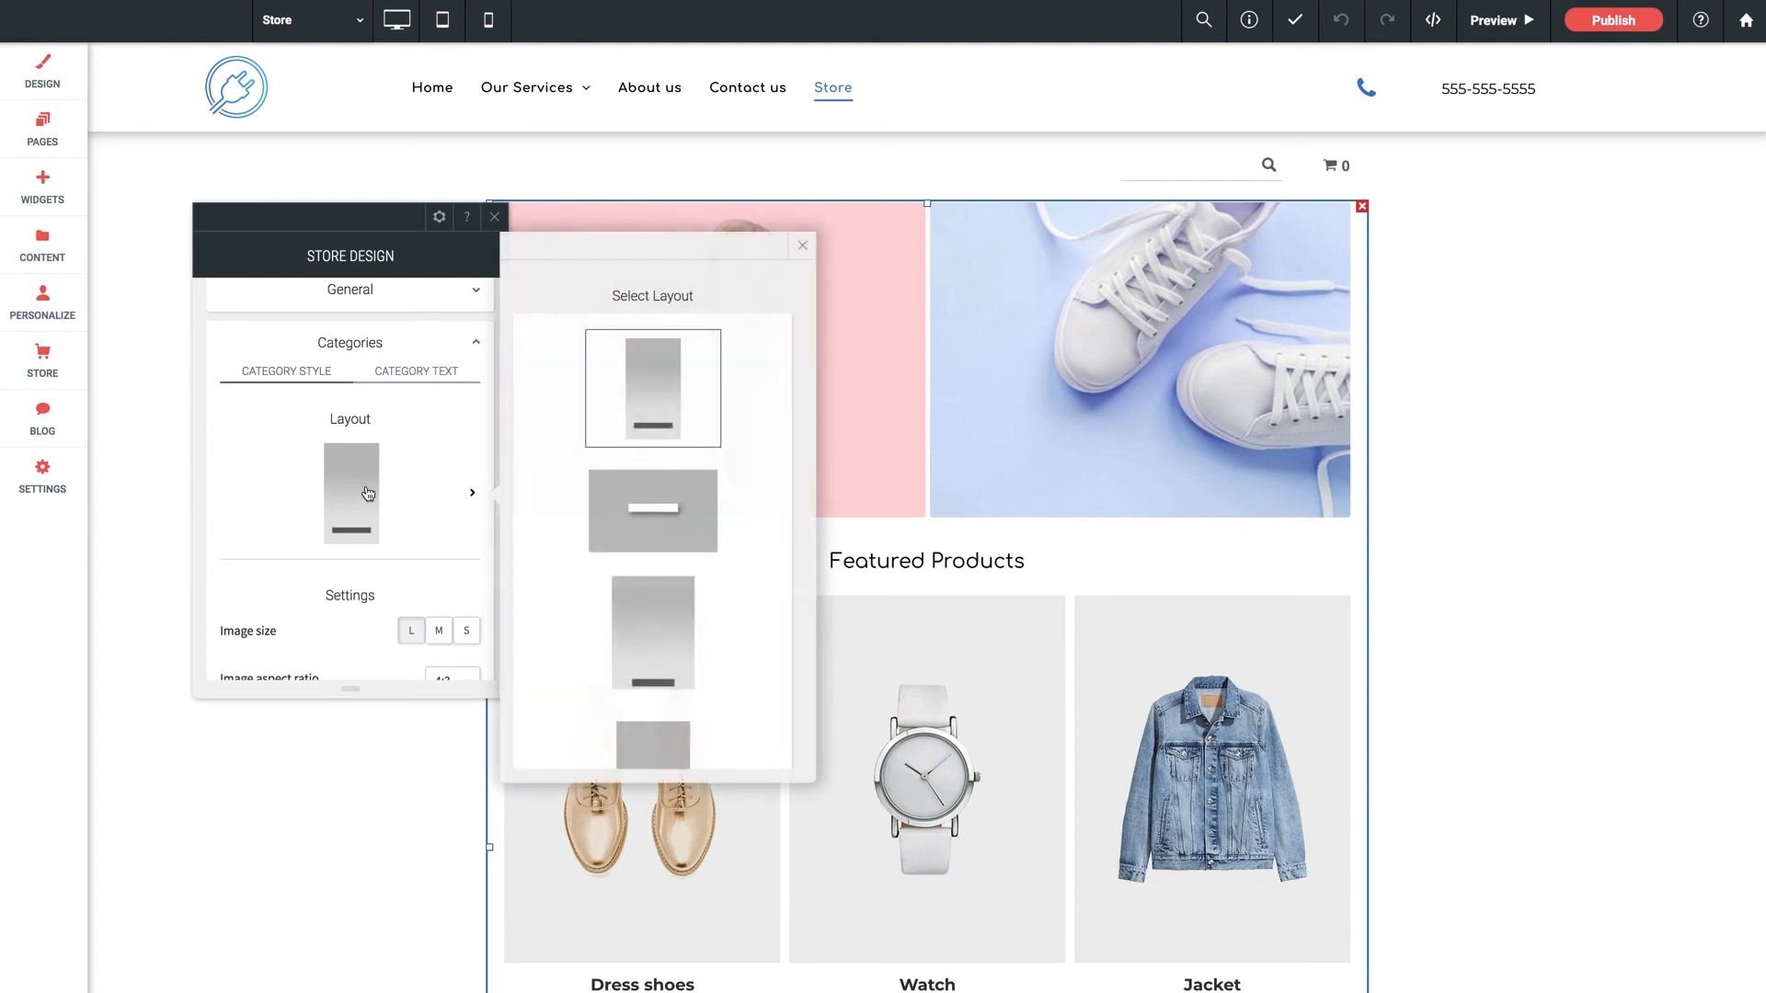
{"action": "scroll", "coordinate": [368, 494], "scroll_direction": "down", "scroll_amount": 5}
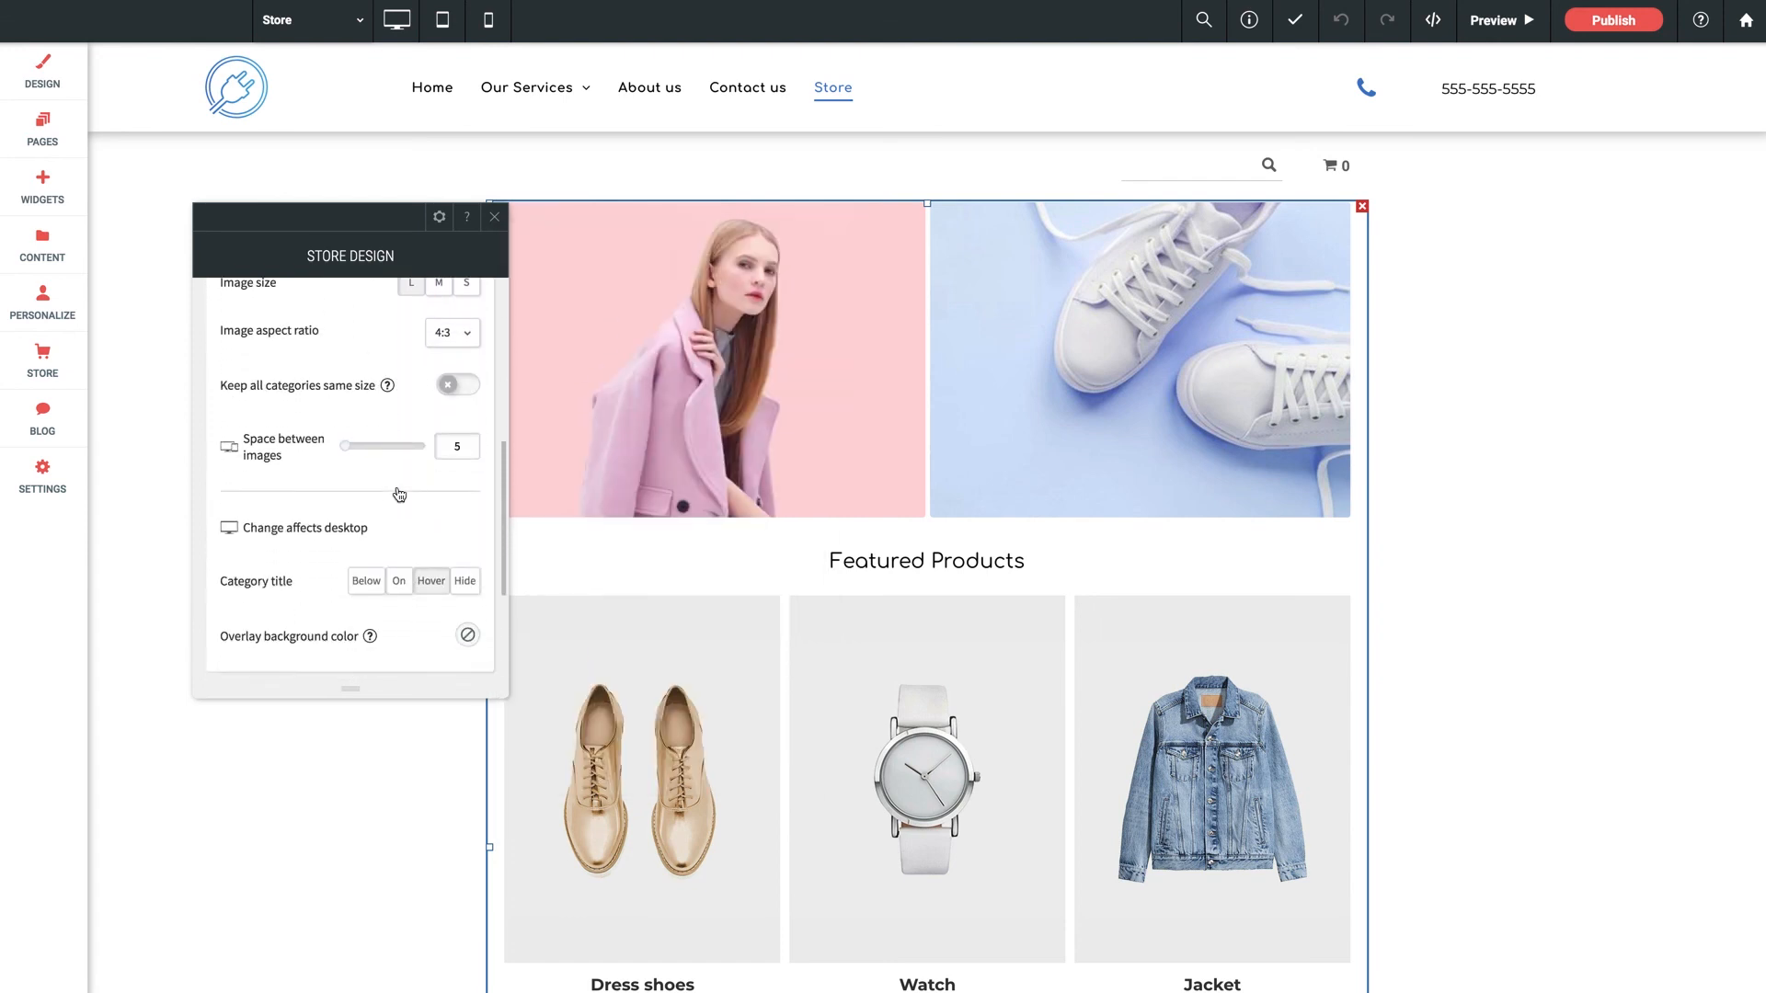
{"action": "scroll", "coordinate": [399, 494], "scroll_direction": "down", "scroll_amount": 4}
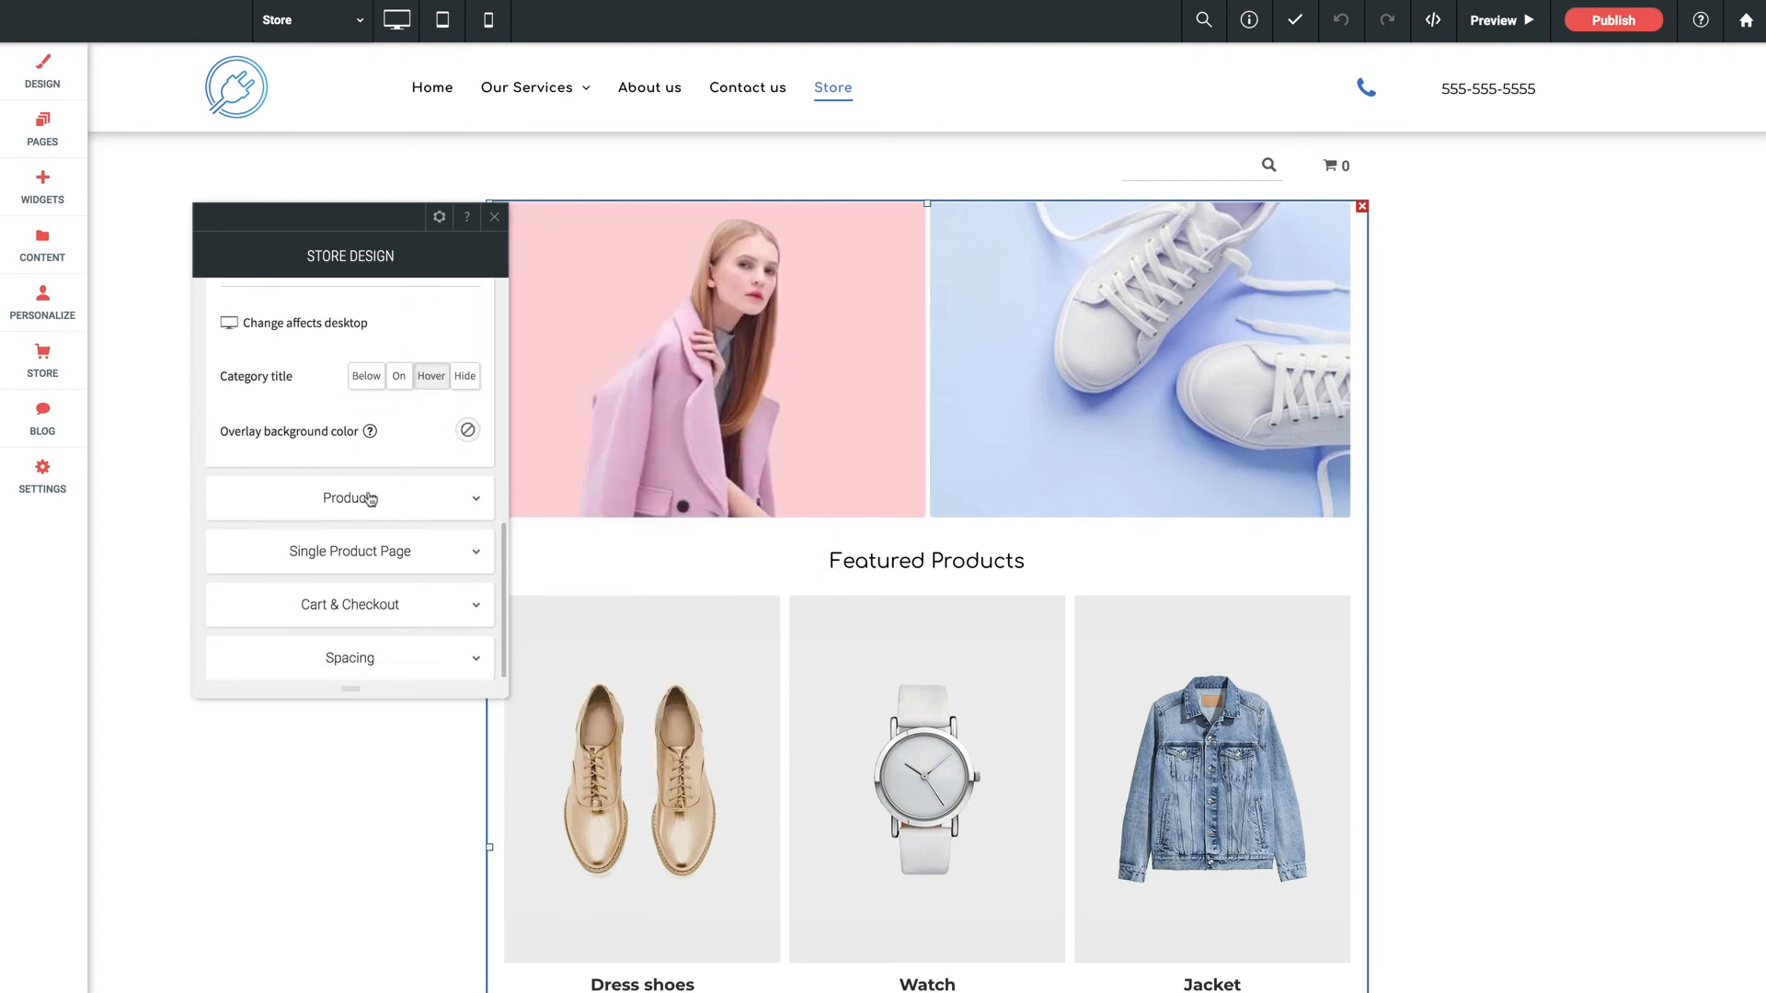
Step: Examine the product layouts and product style settings, including frame, hover image, shadow, title, price and SKU display
{"action": "left_click", "coordinate": [368, 498]}
{"action": "scroll", "coordinate": [308, 495], "scroll_direction": "down", "scroll_amount": 2}
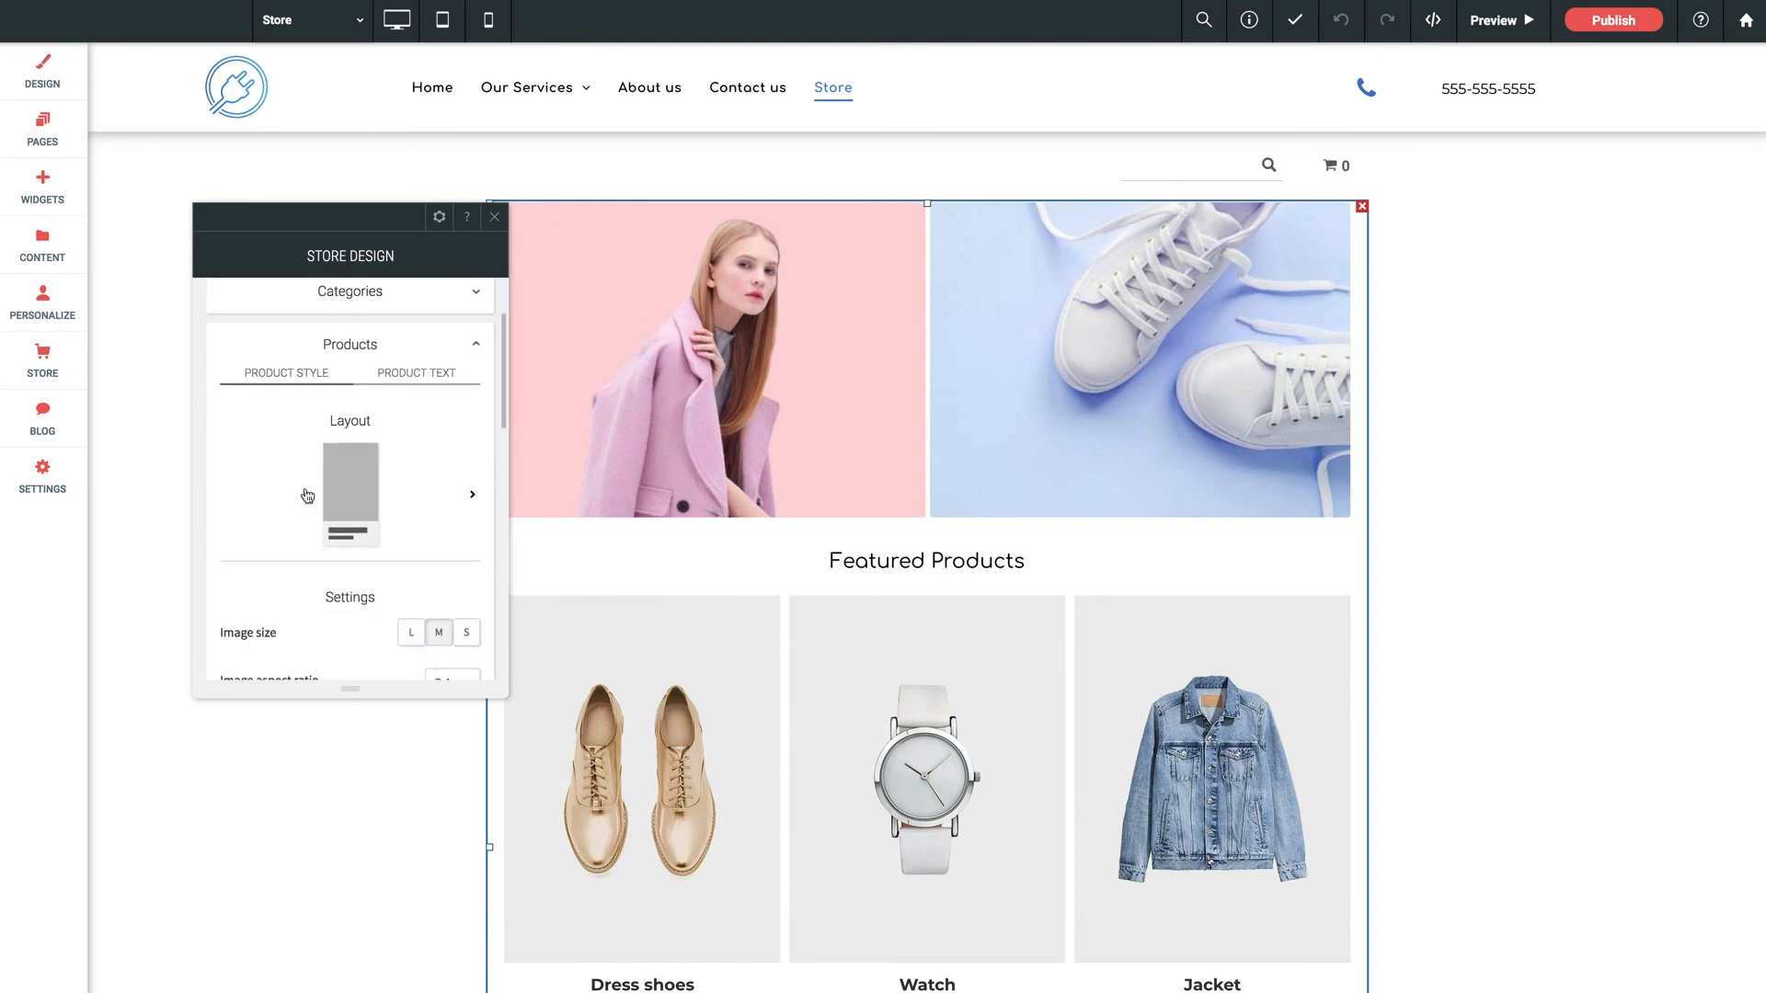
{"action": "left_click", "coordinate": [430, 501]}
{"action": "scroll", "coordinate": [660, 508], "scroll_direction": "down", "scroll_amount": 4}
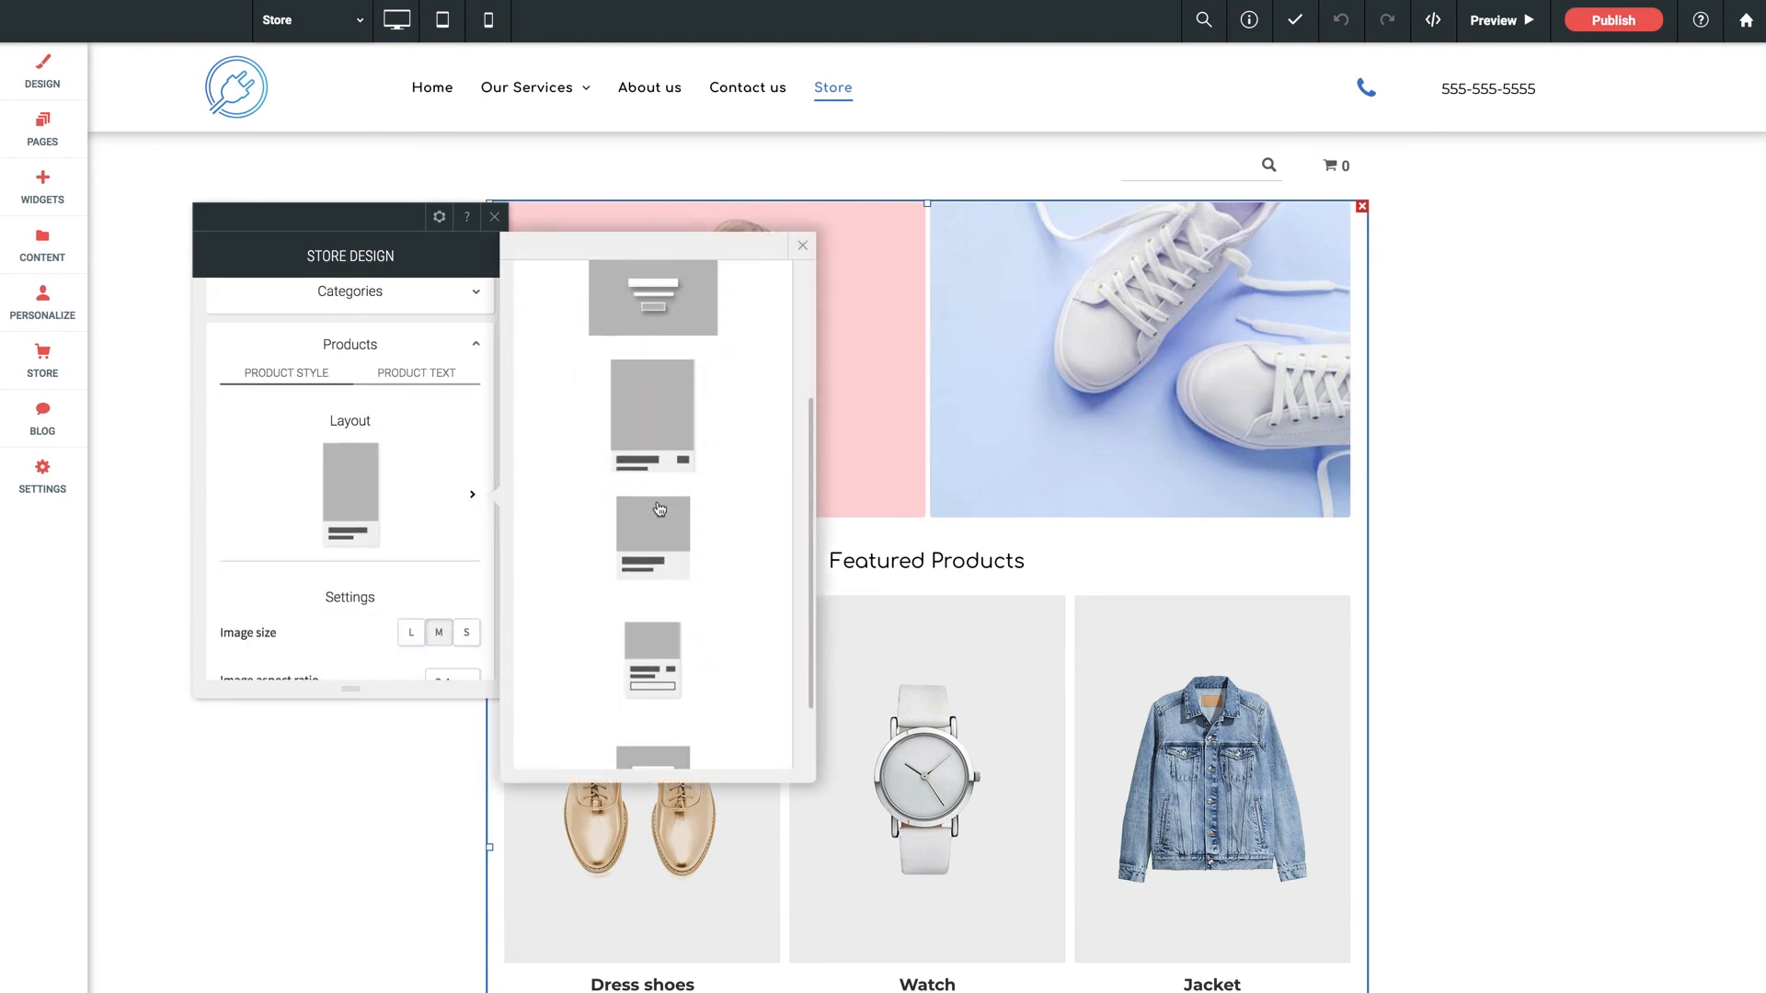
{"action": "scroll", "coordinate": [659, 509], "scroll_direction": "up", "scroll_amount": 2}
{"action": "left_click", "coordinate": [424, 507]}
{"action": "scroll", "coordinate": [424, 507], "scroll_direction": "down", "scroll_amount": 6}
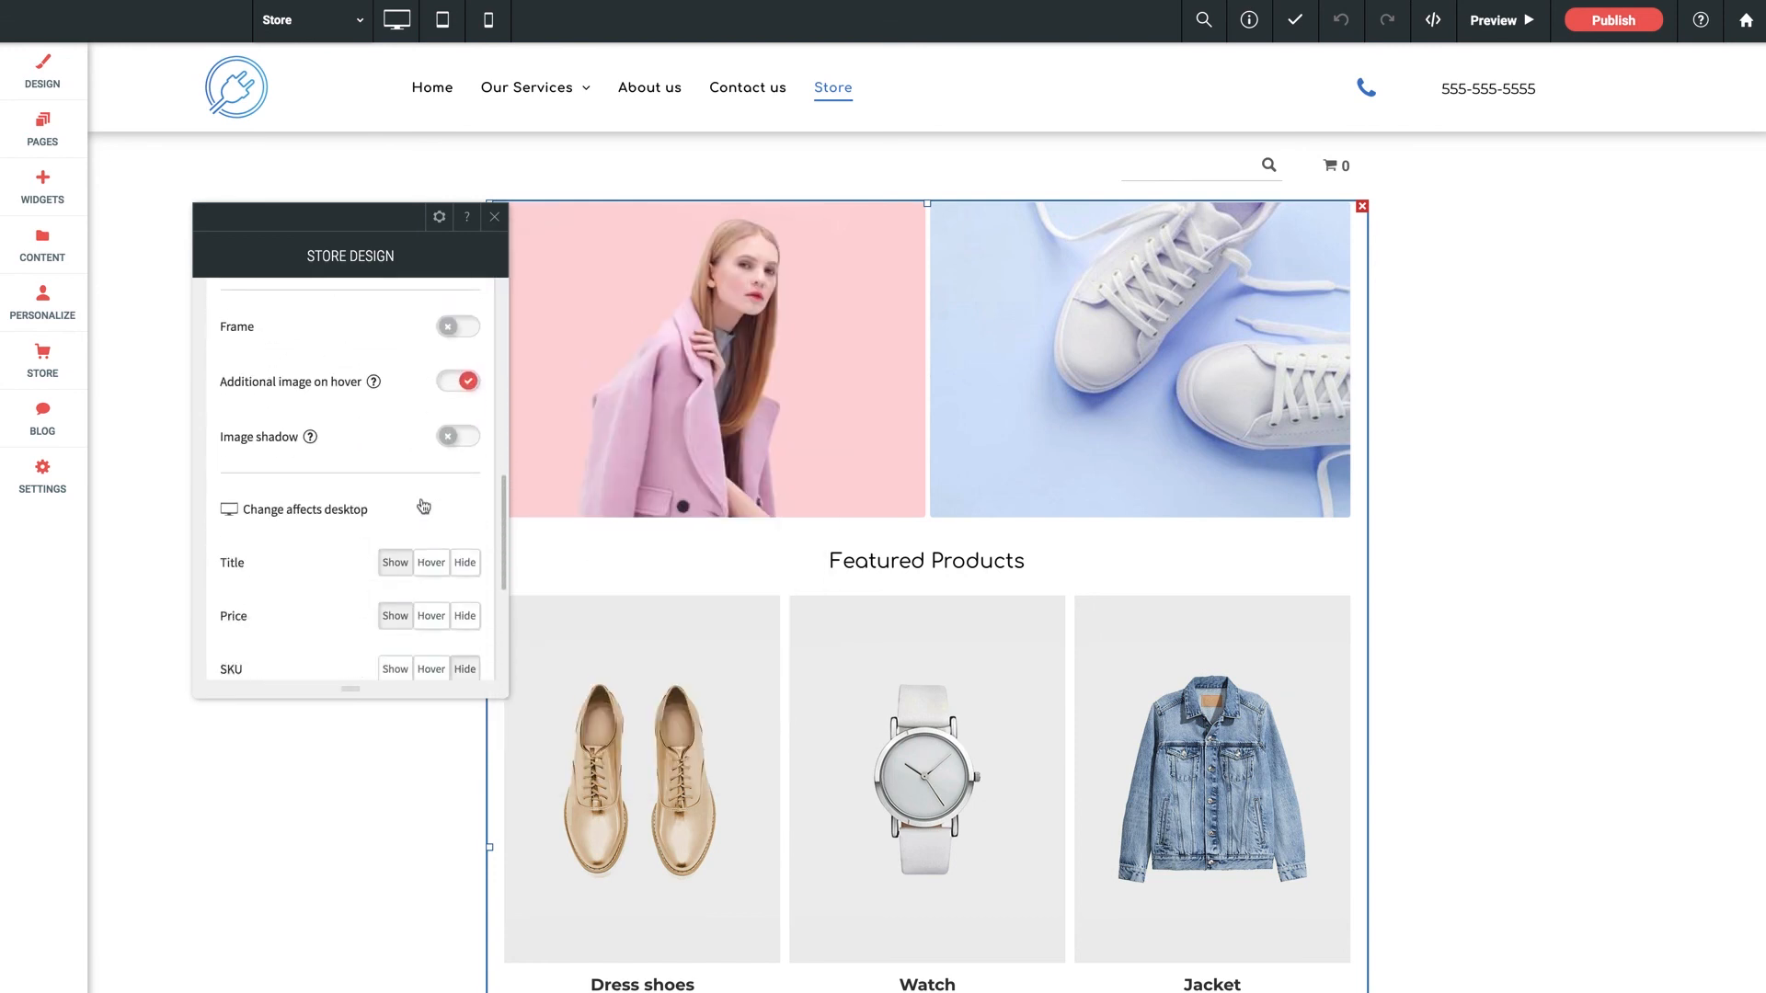
{"action": "scroll", "coordinate": [418, 510], "scroll_direction": "down", "scroll_amount": 5}
Step: Review the Single Product Page layout, position and button settings, and expand its additional design options
{"action": "left_click", "coordinate": [376, 554]}
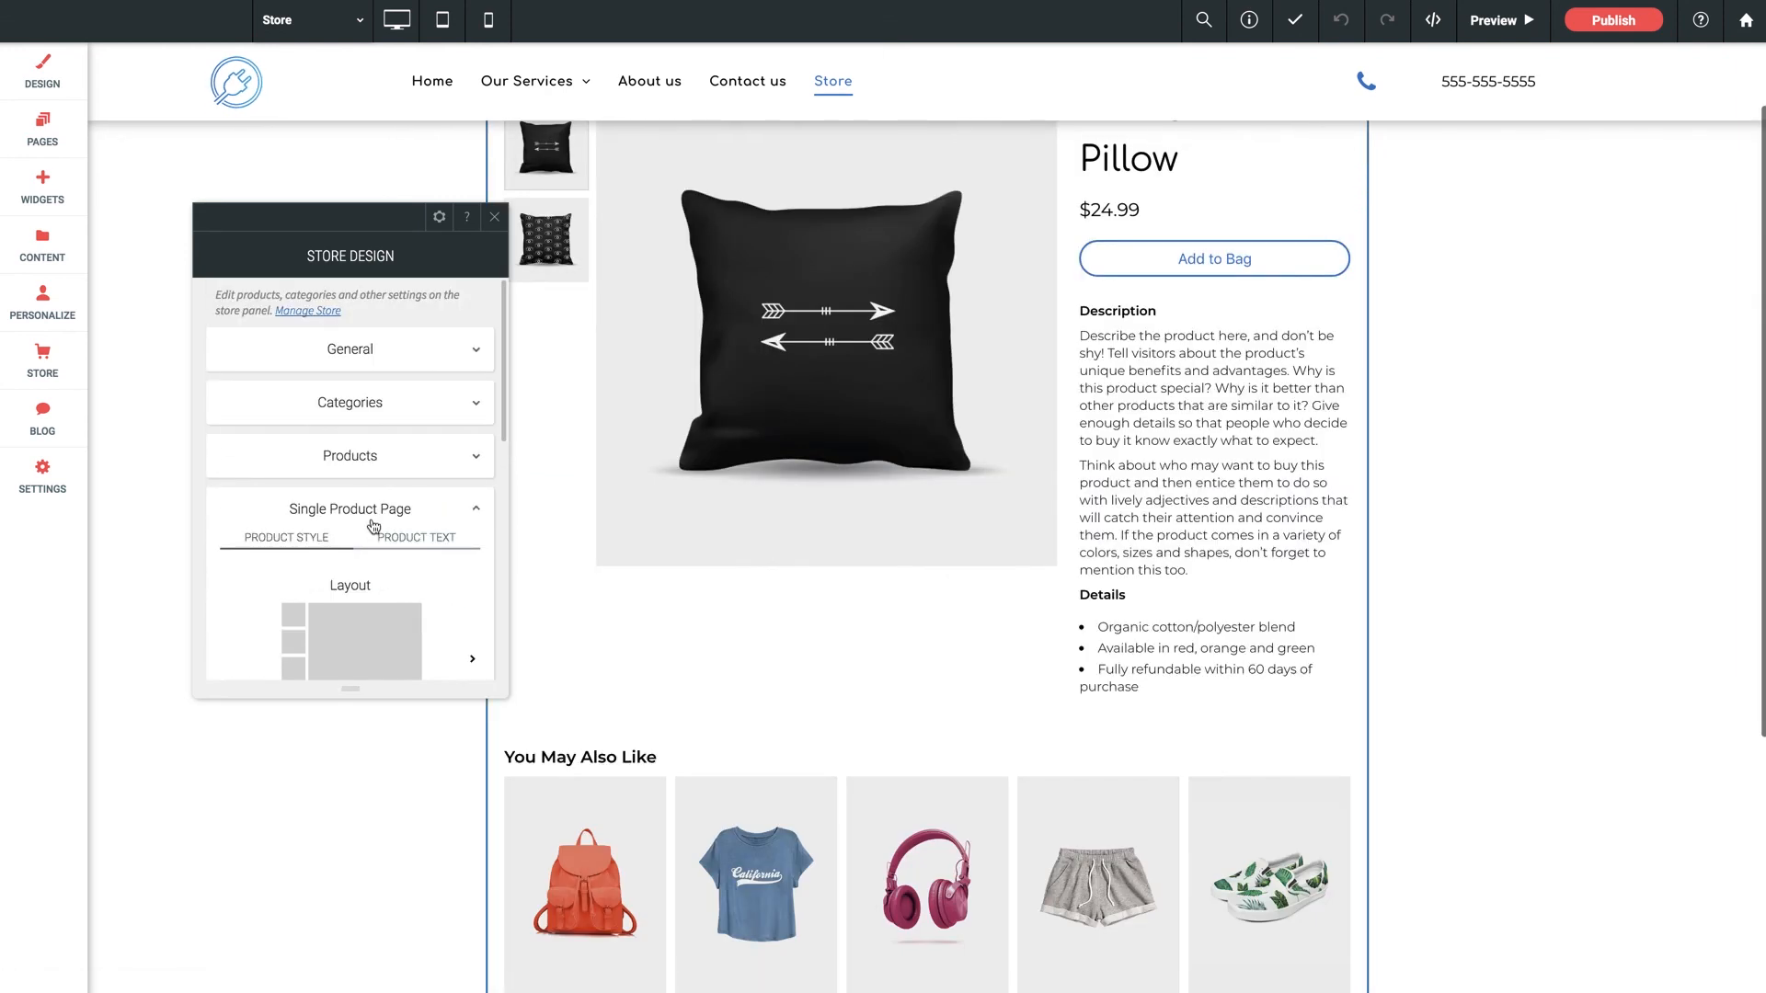
{"action": "scroll", "coordinate": [359, 530], "scroll_direction": "down", "scroll_amount": 2}
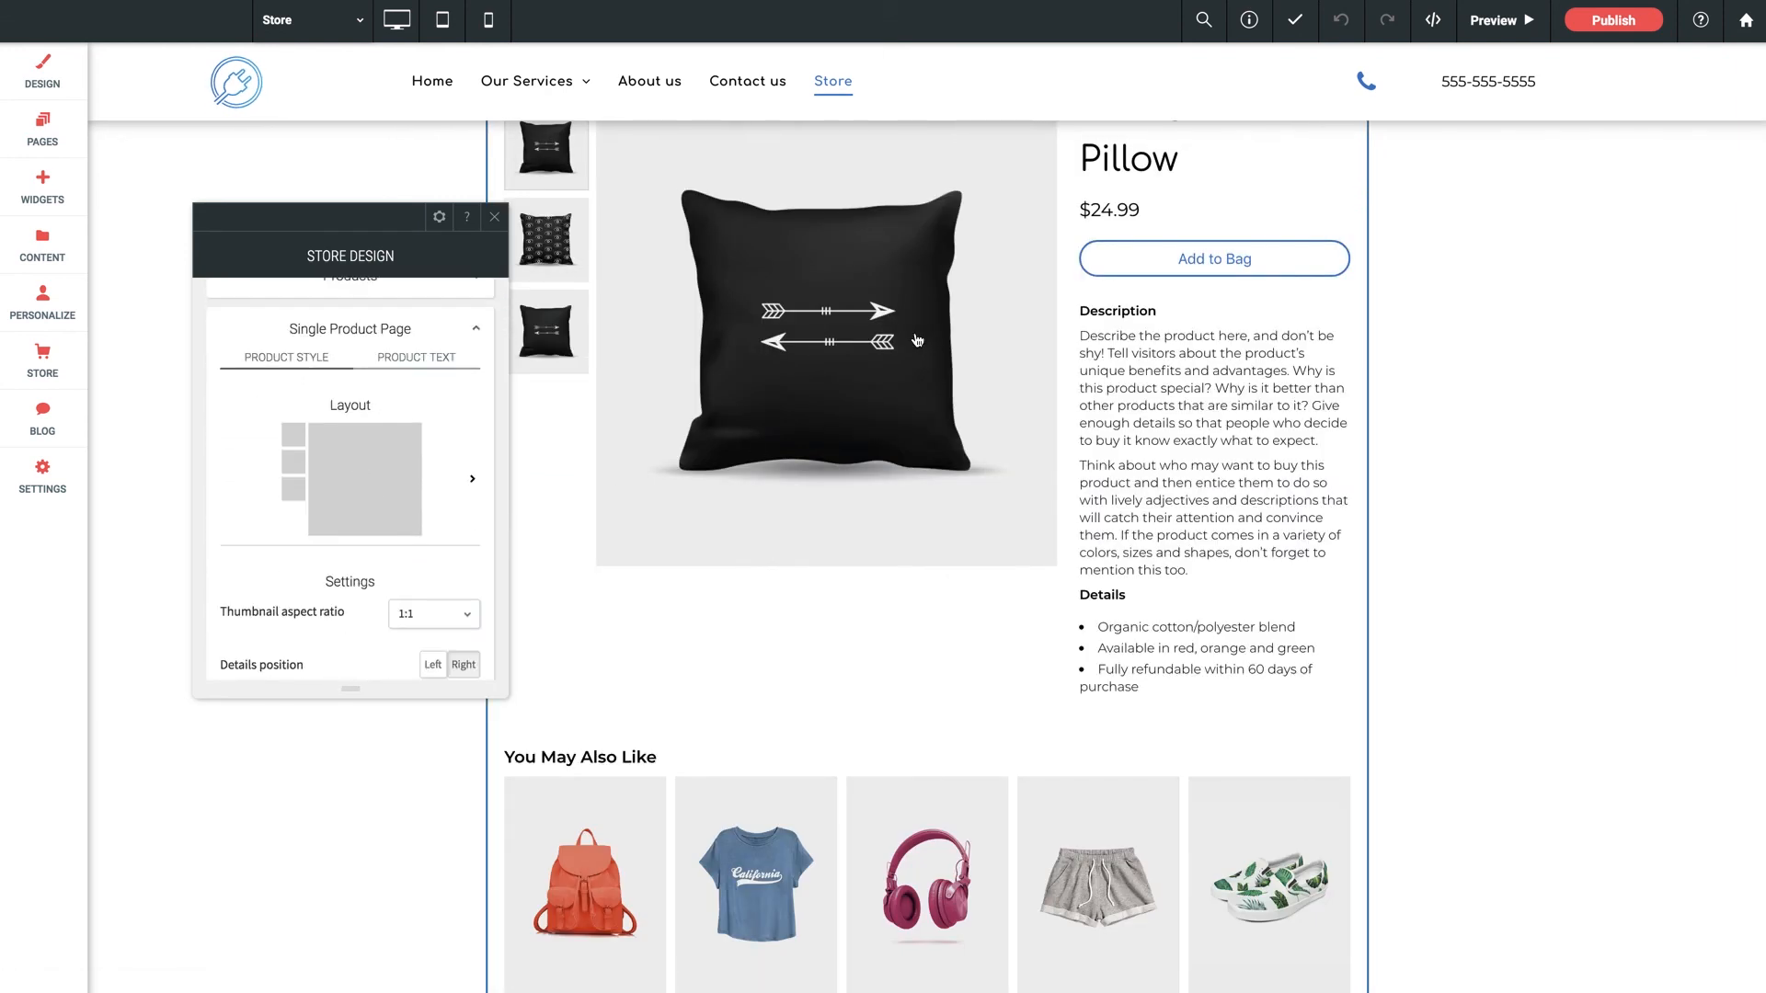
{"action": "scroll", "coordinate": [375, 510], "scroll_direction": "down", "scroll_amount": 3}
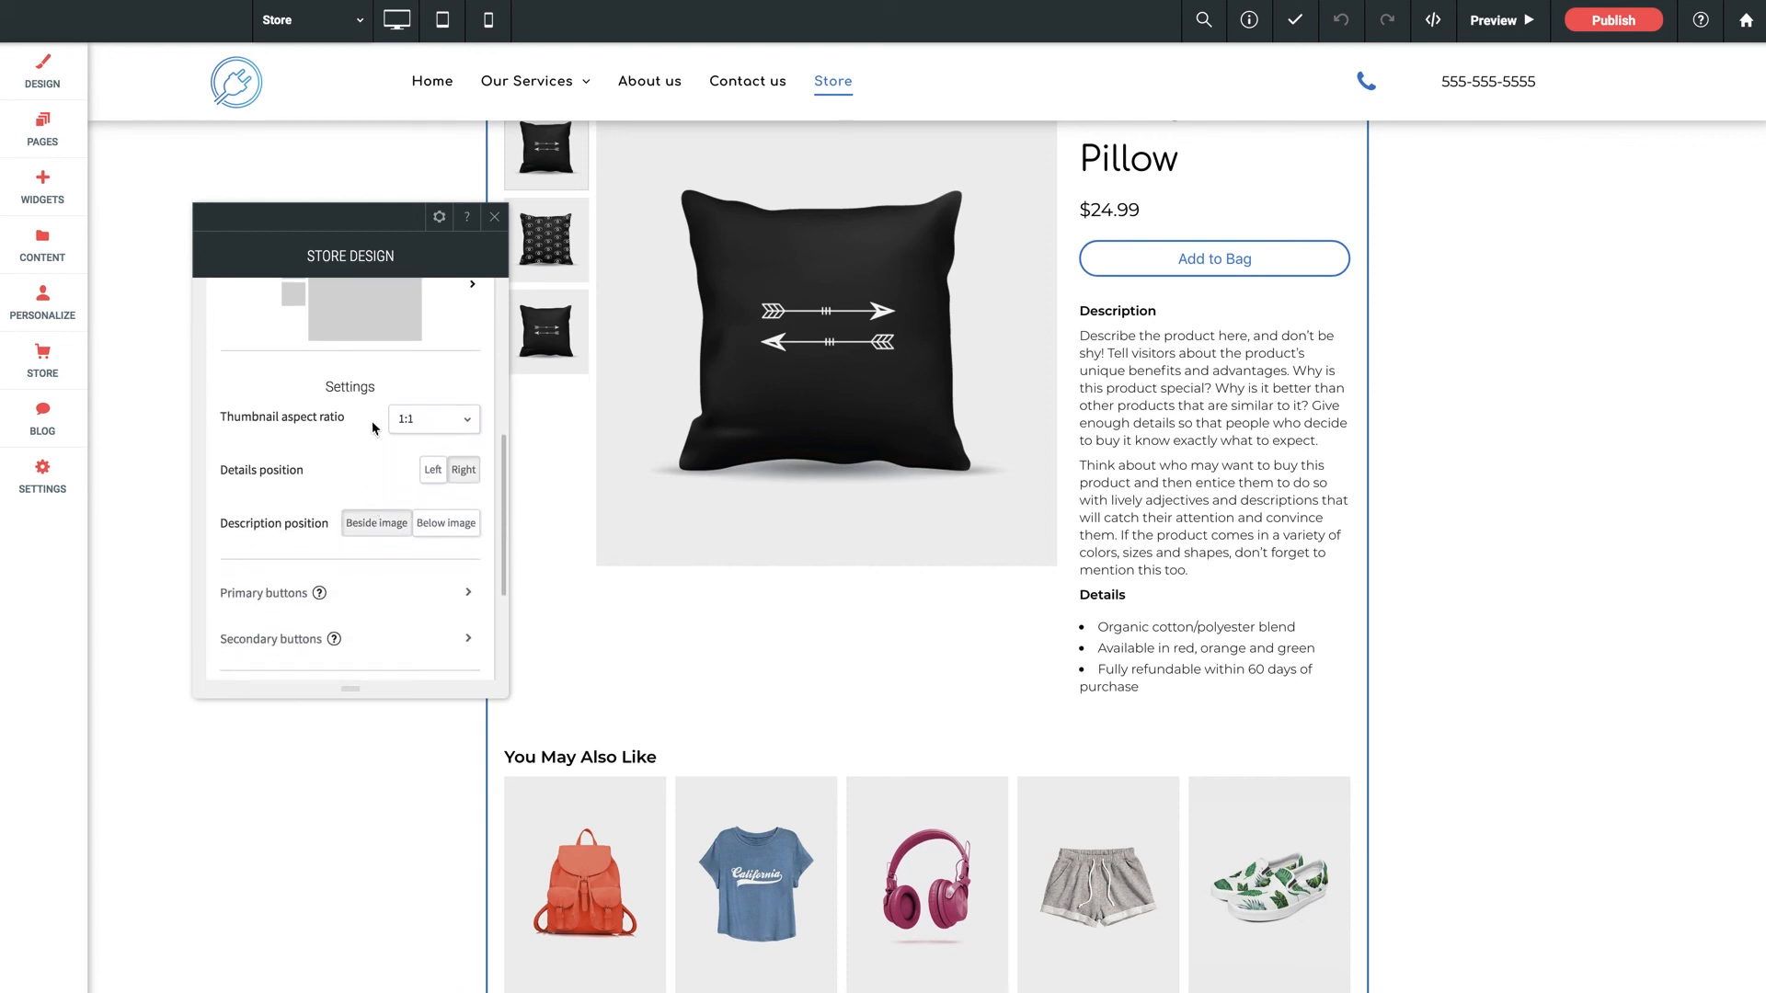
{"action": "scroll", "coordinate": [370, 459], "scroll_direction": "down", "scroll_amount": 3}
{"action": "scroll", "coordinate": [371, 464], "scroll_direction": "down", "scroll_amount": 2}
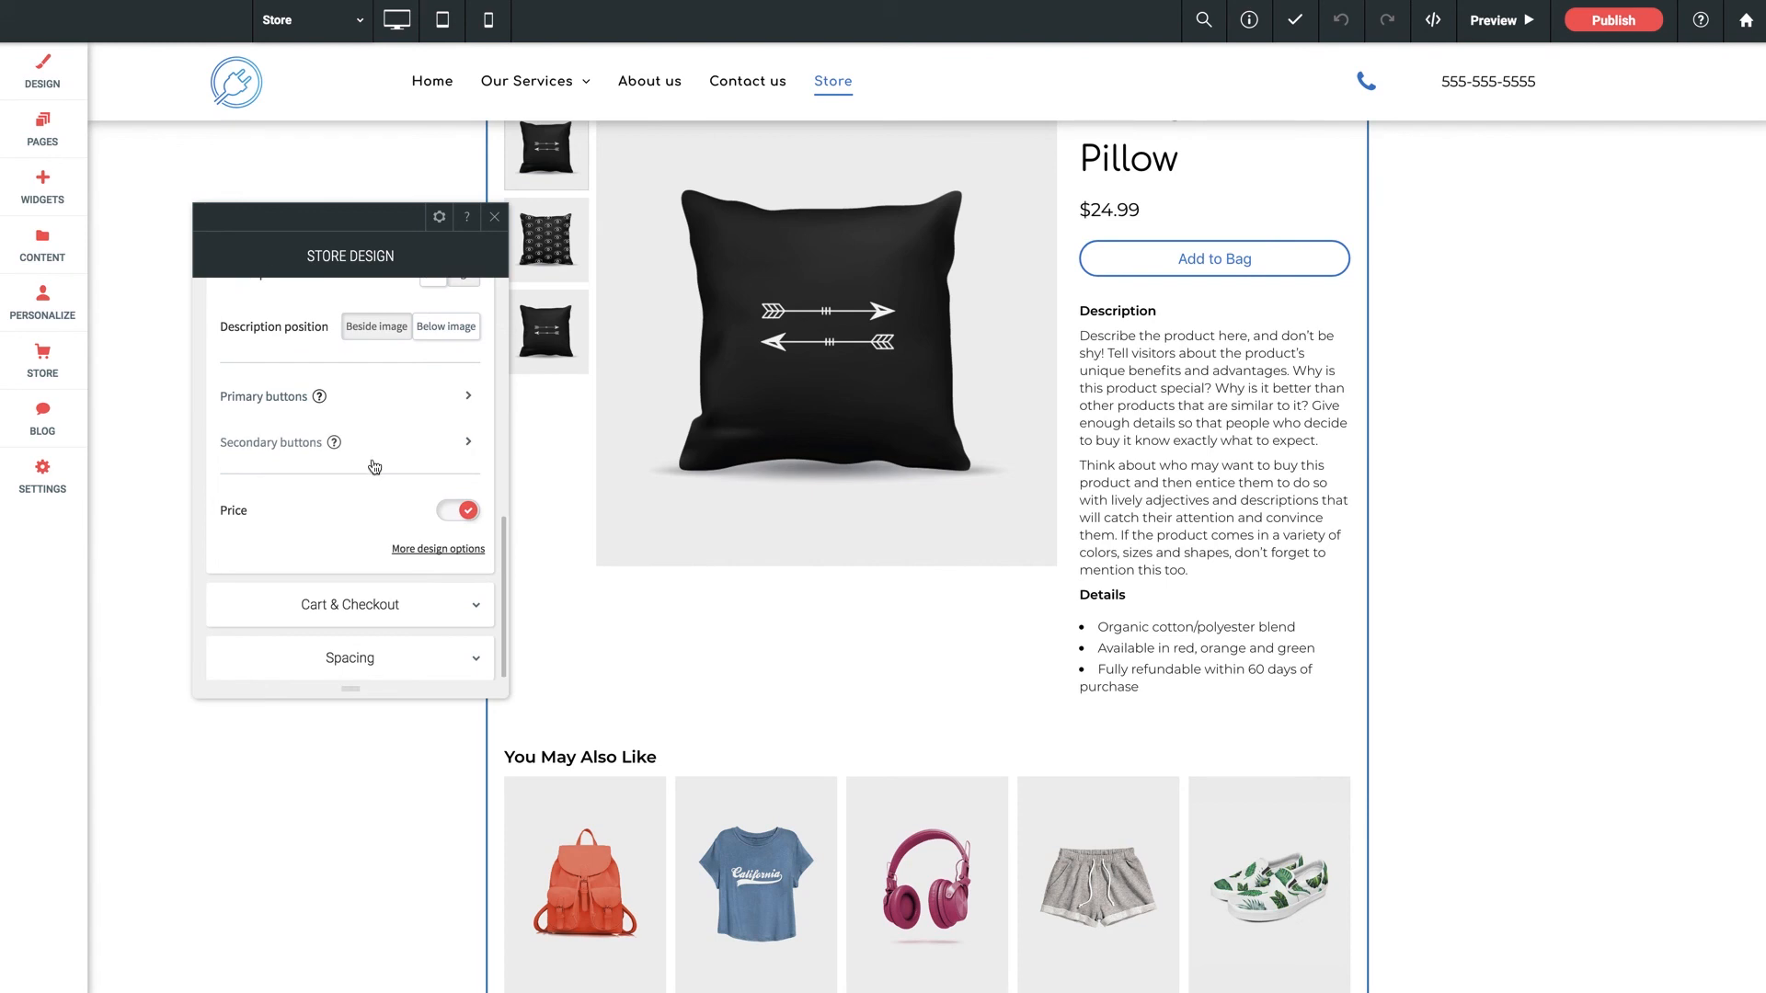
{"action": "left_click", "coordinate": [410, 550]}
{"action": "scroll", "coordinate": [340, 515], "scroll_direction": "down", "scroll_amount": 5}
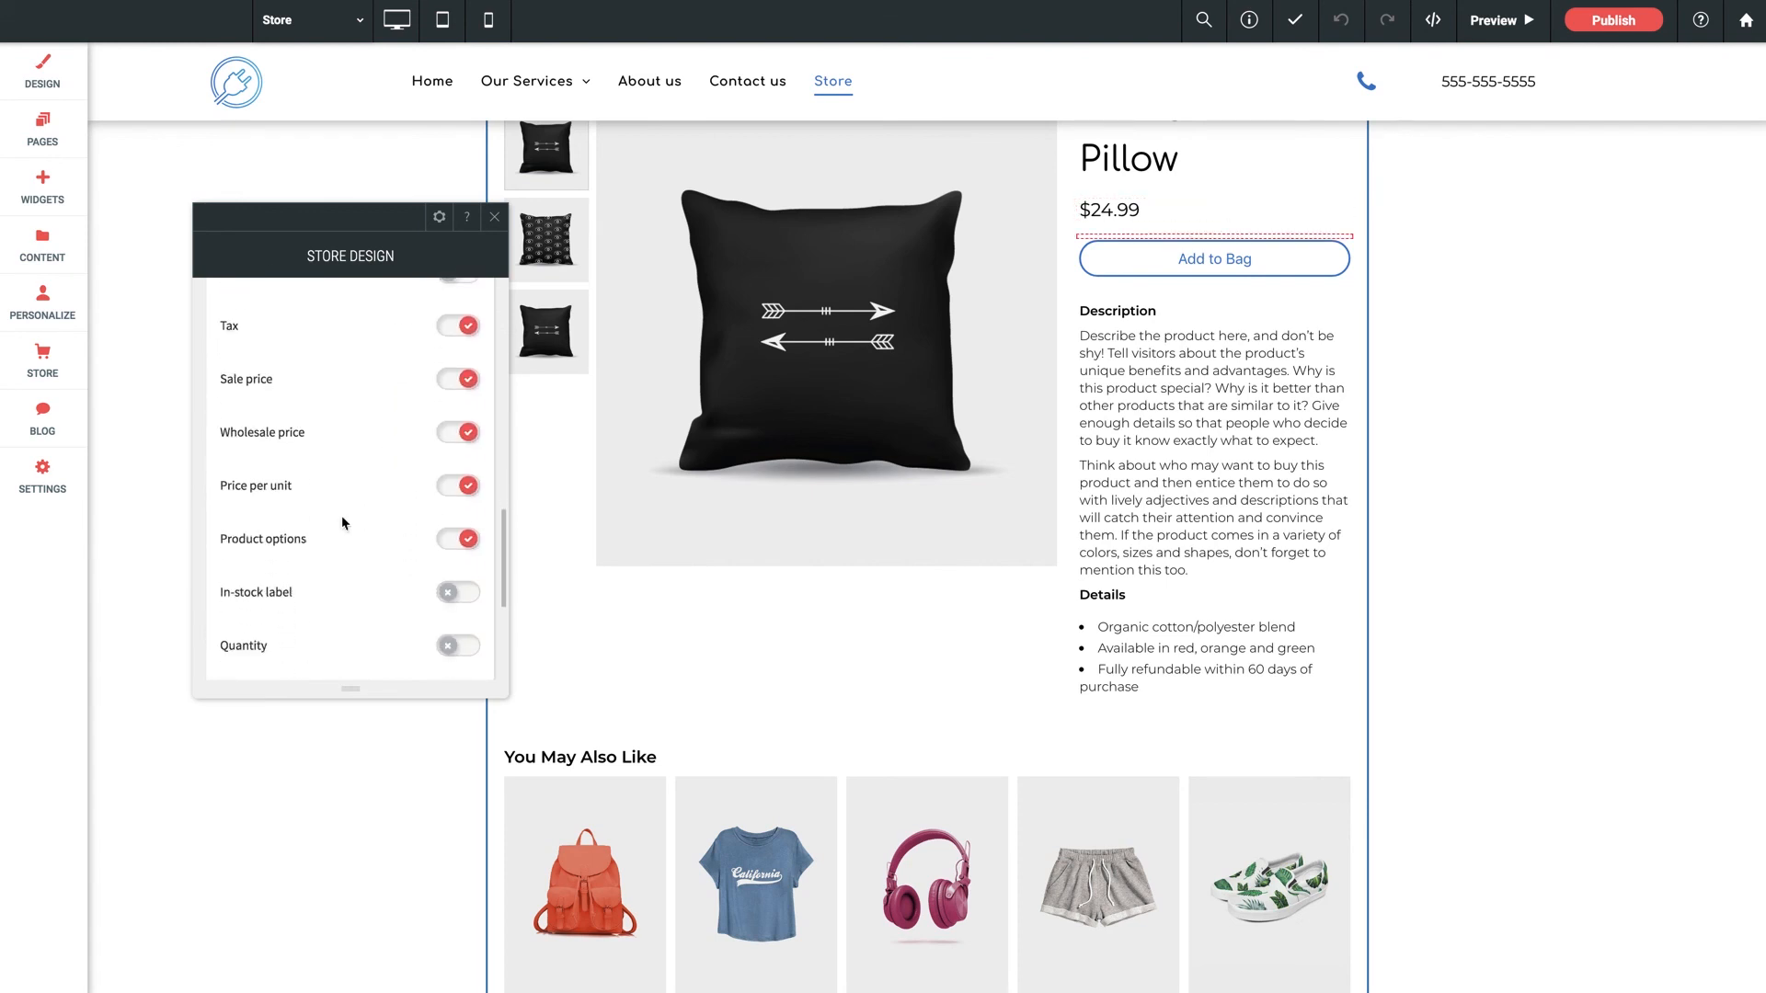
Step: Review the Cart & Checkout text and link styles and the Spacing settings, and close the store design settings
{"action": "left_click", "coordinate": [378, 606]}
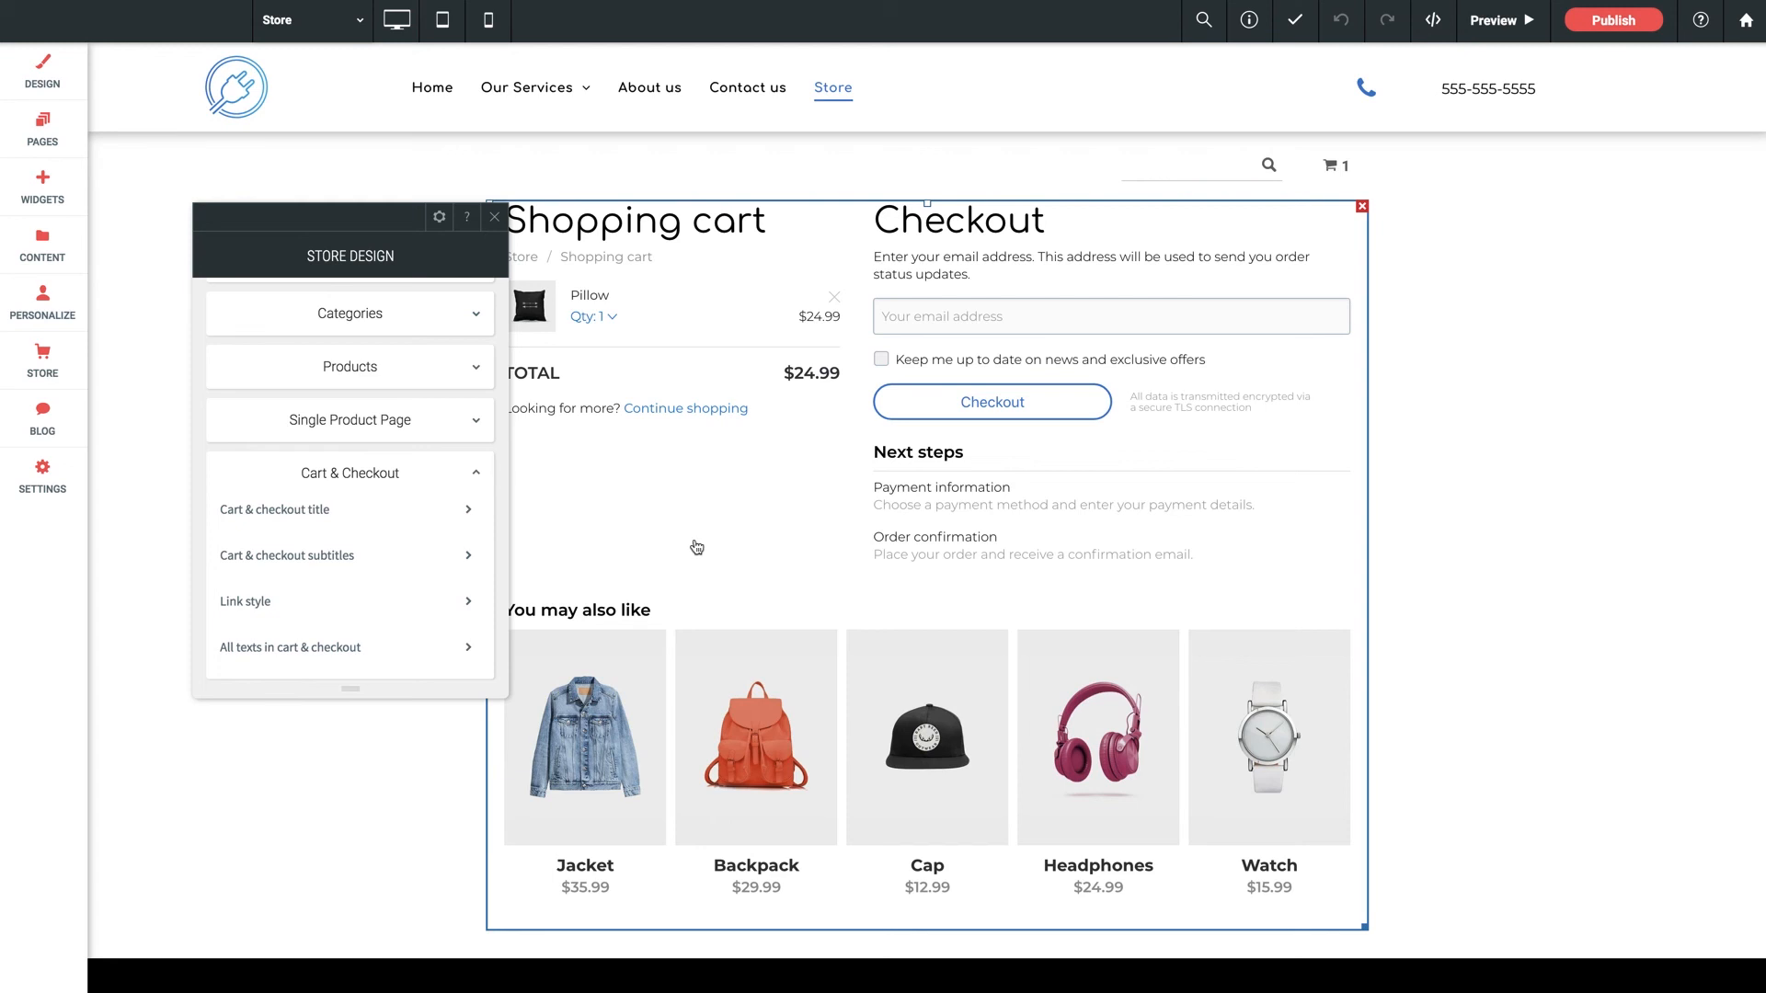
{"action": "scroll", "coordinate": [336, 478], "scroll_direction": "down", "scroll_amount": 1}
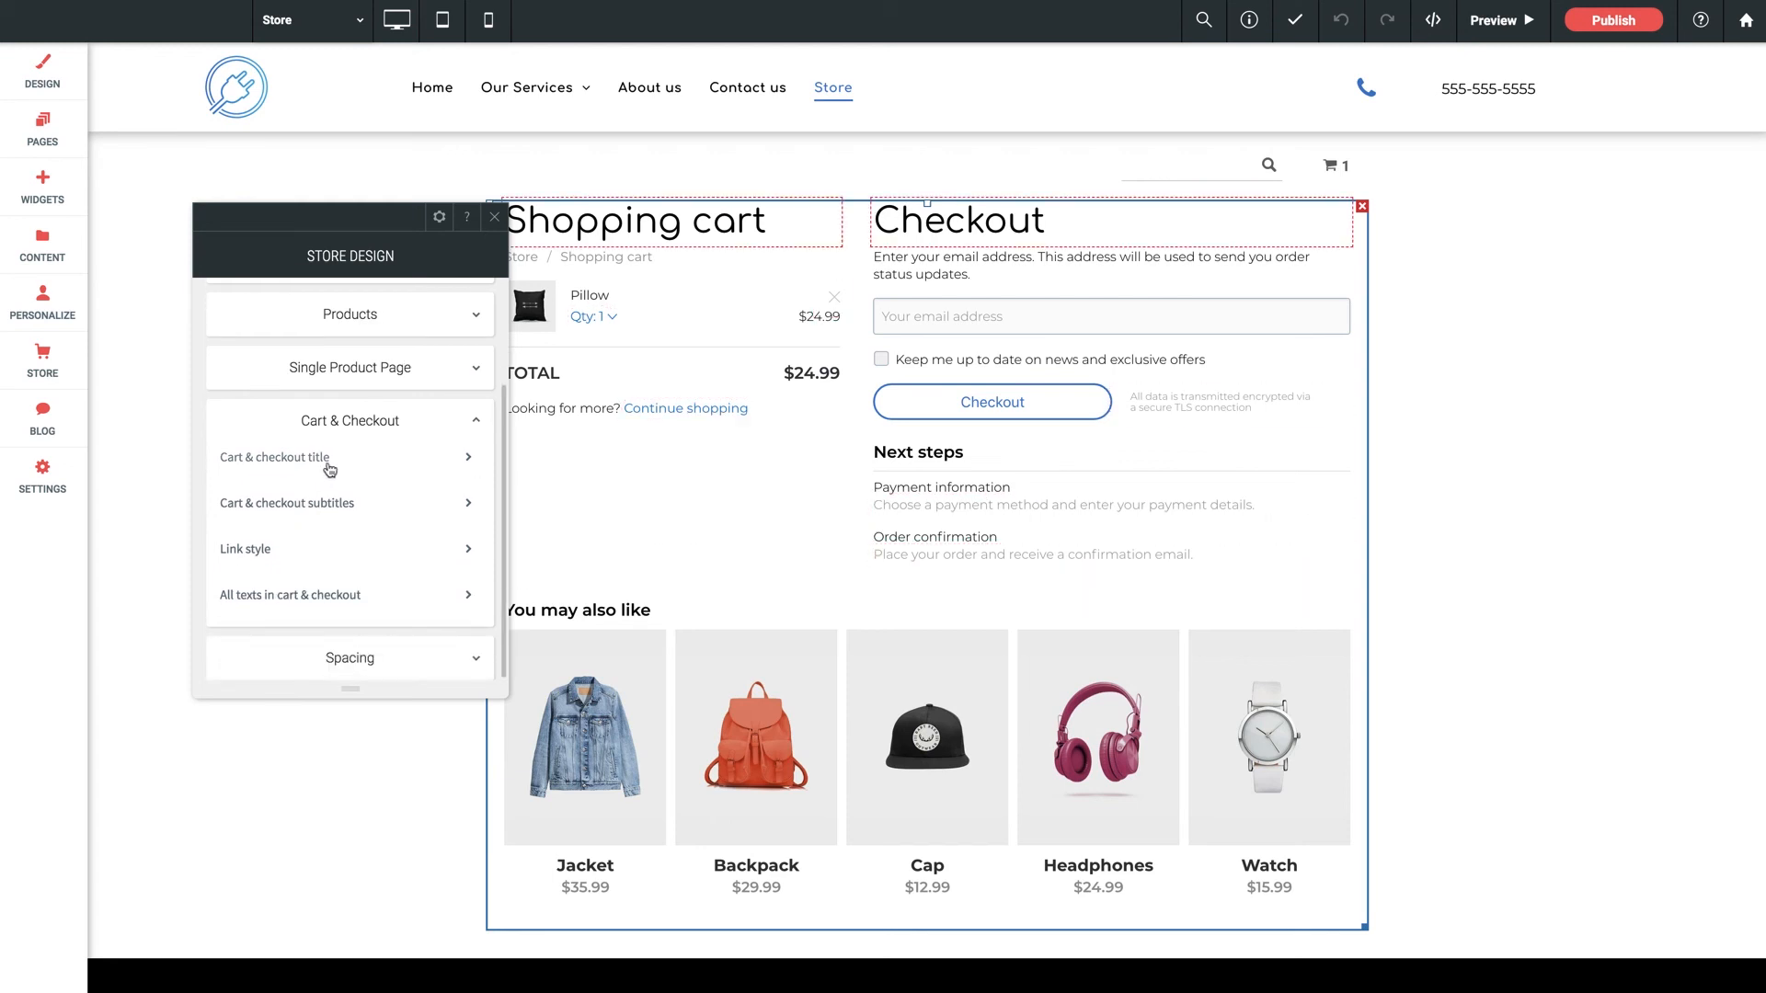
{"action": "left_click", "coordinate": [328, 465]}
{"action": "left_click", "coordinate": [798, 250]}
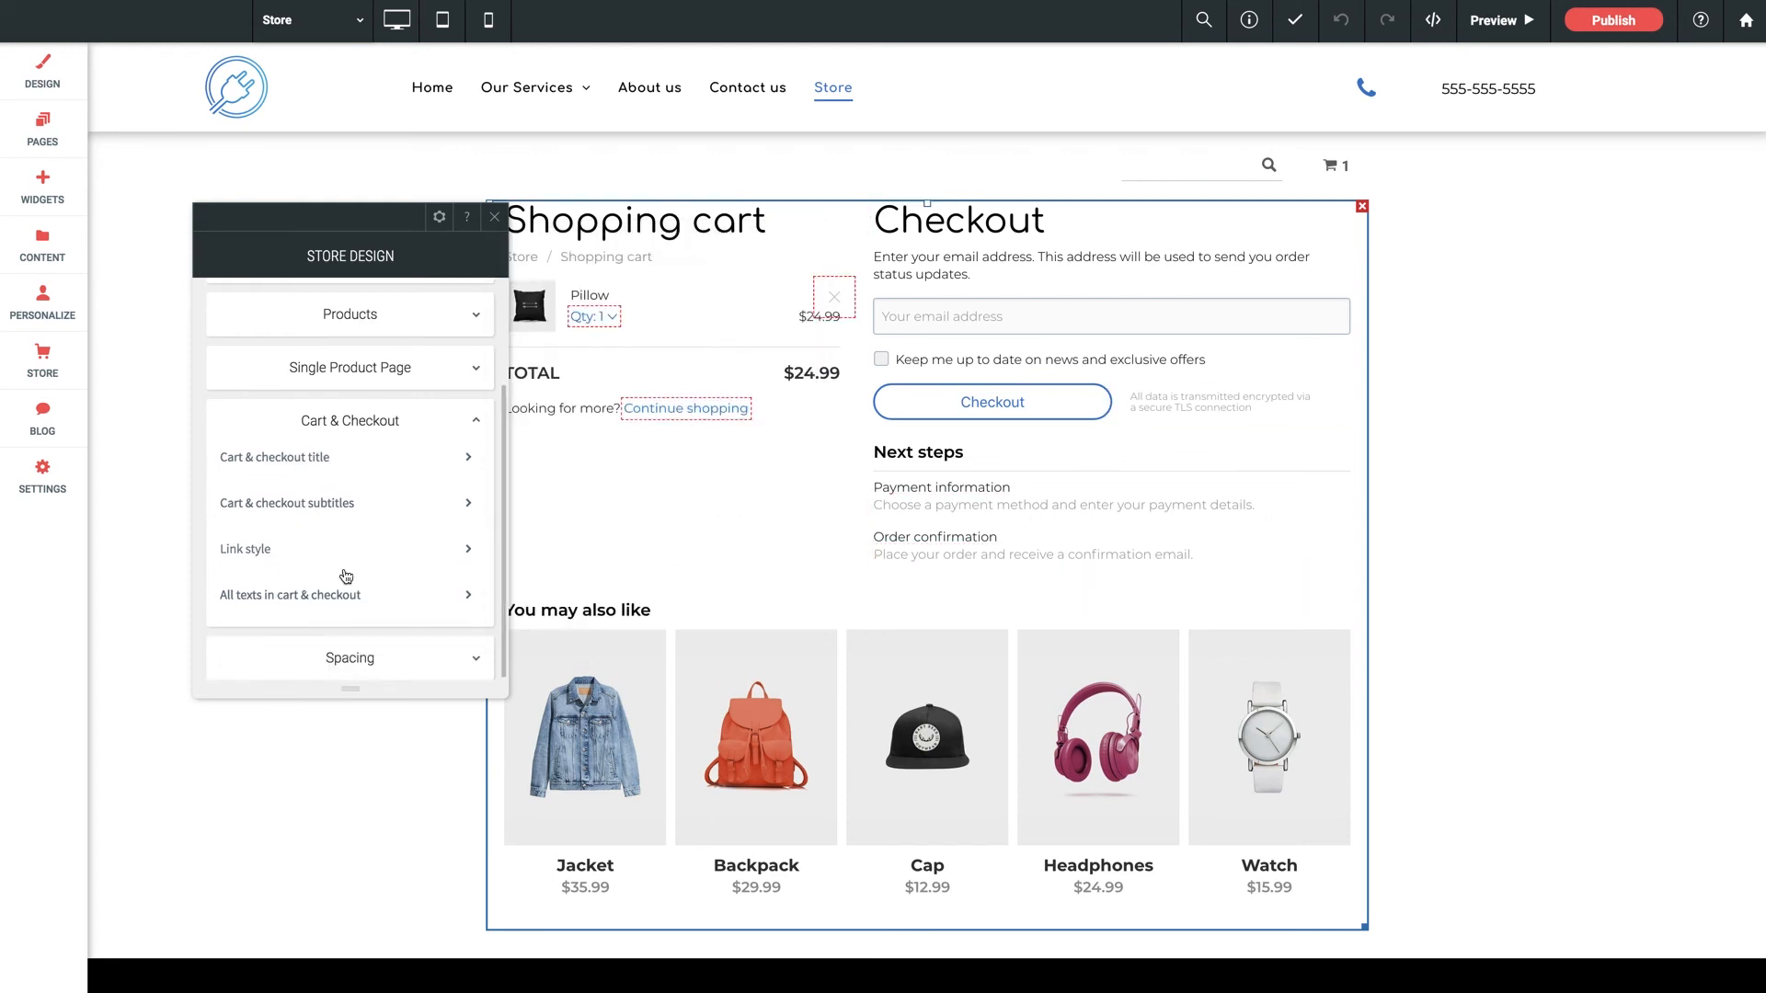
{"action": "left_click", "coordinate": [354, 659]}
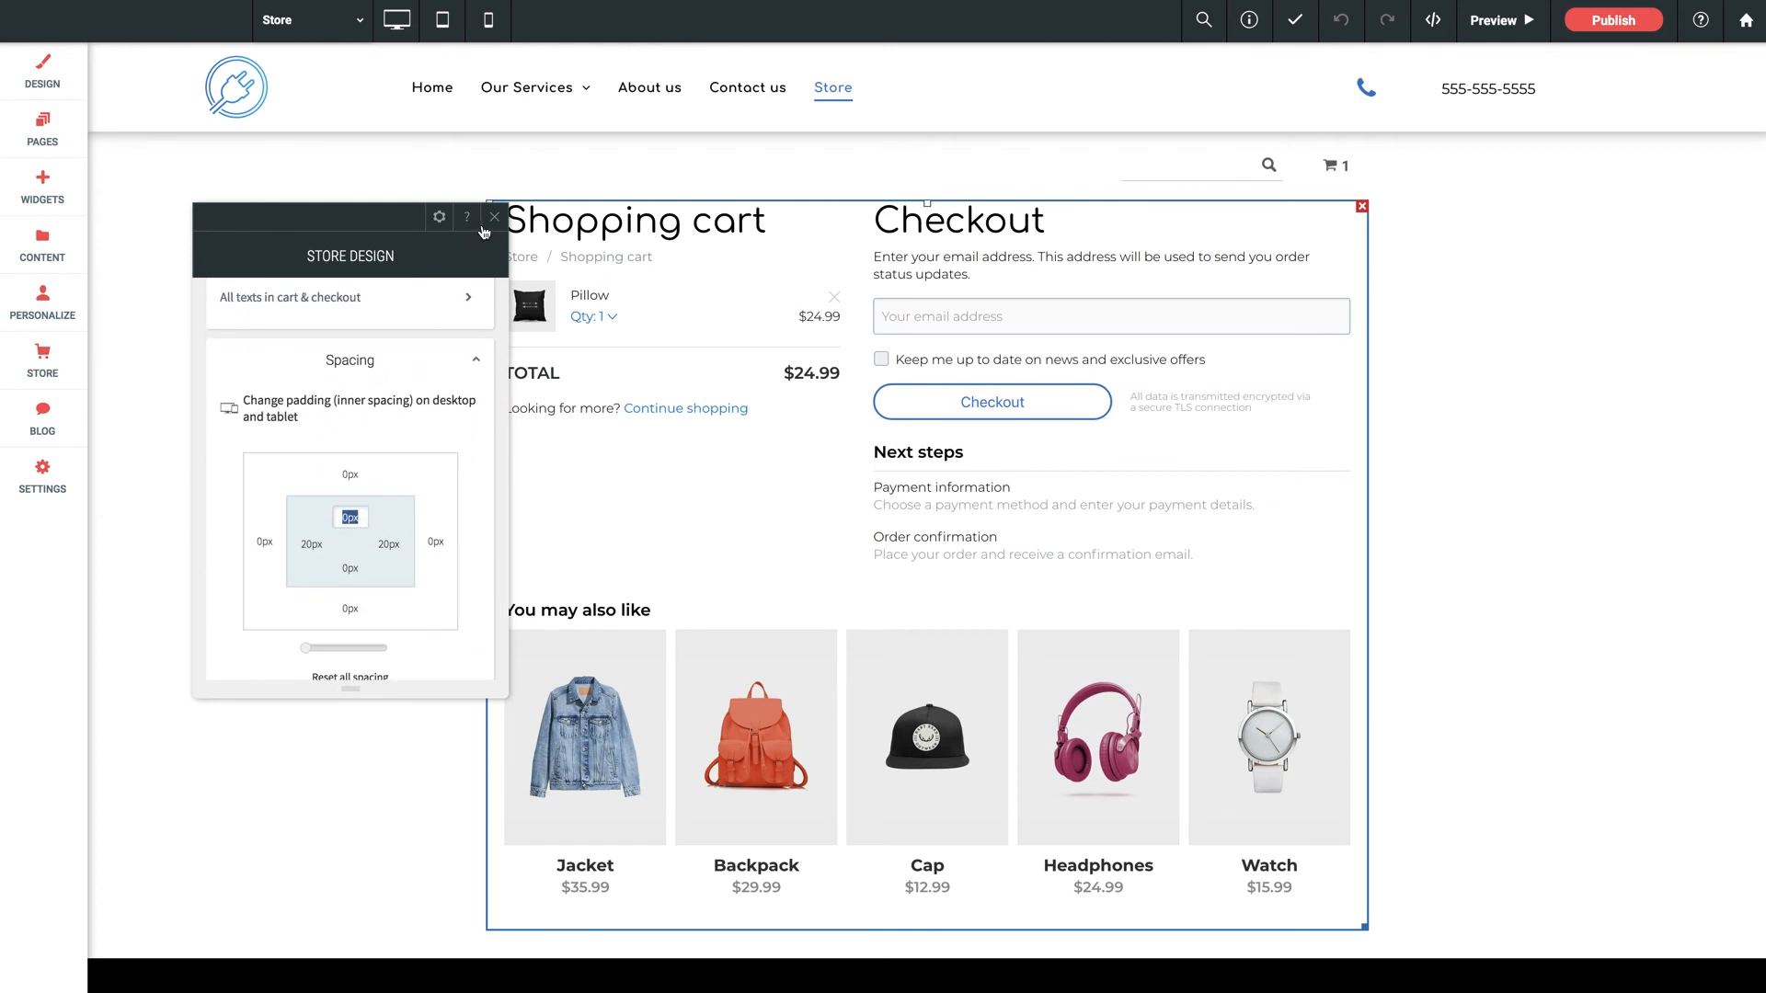
{"action": "left_click", "coordinate": [494, 218]}
Step: Search the widgets for "store" and inspect the store search box already placed on the page
{"action": "left_click", "coordinate": [42, 186]}
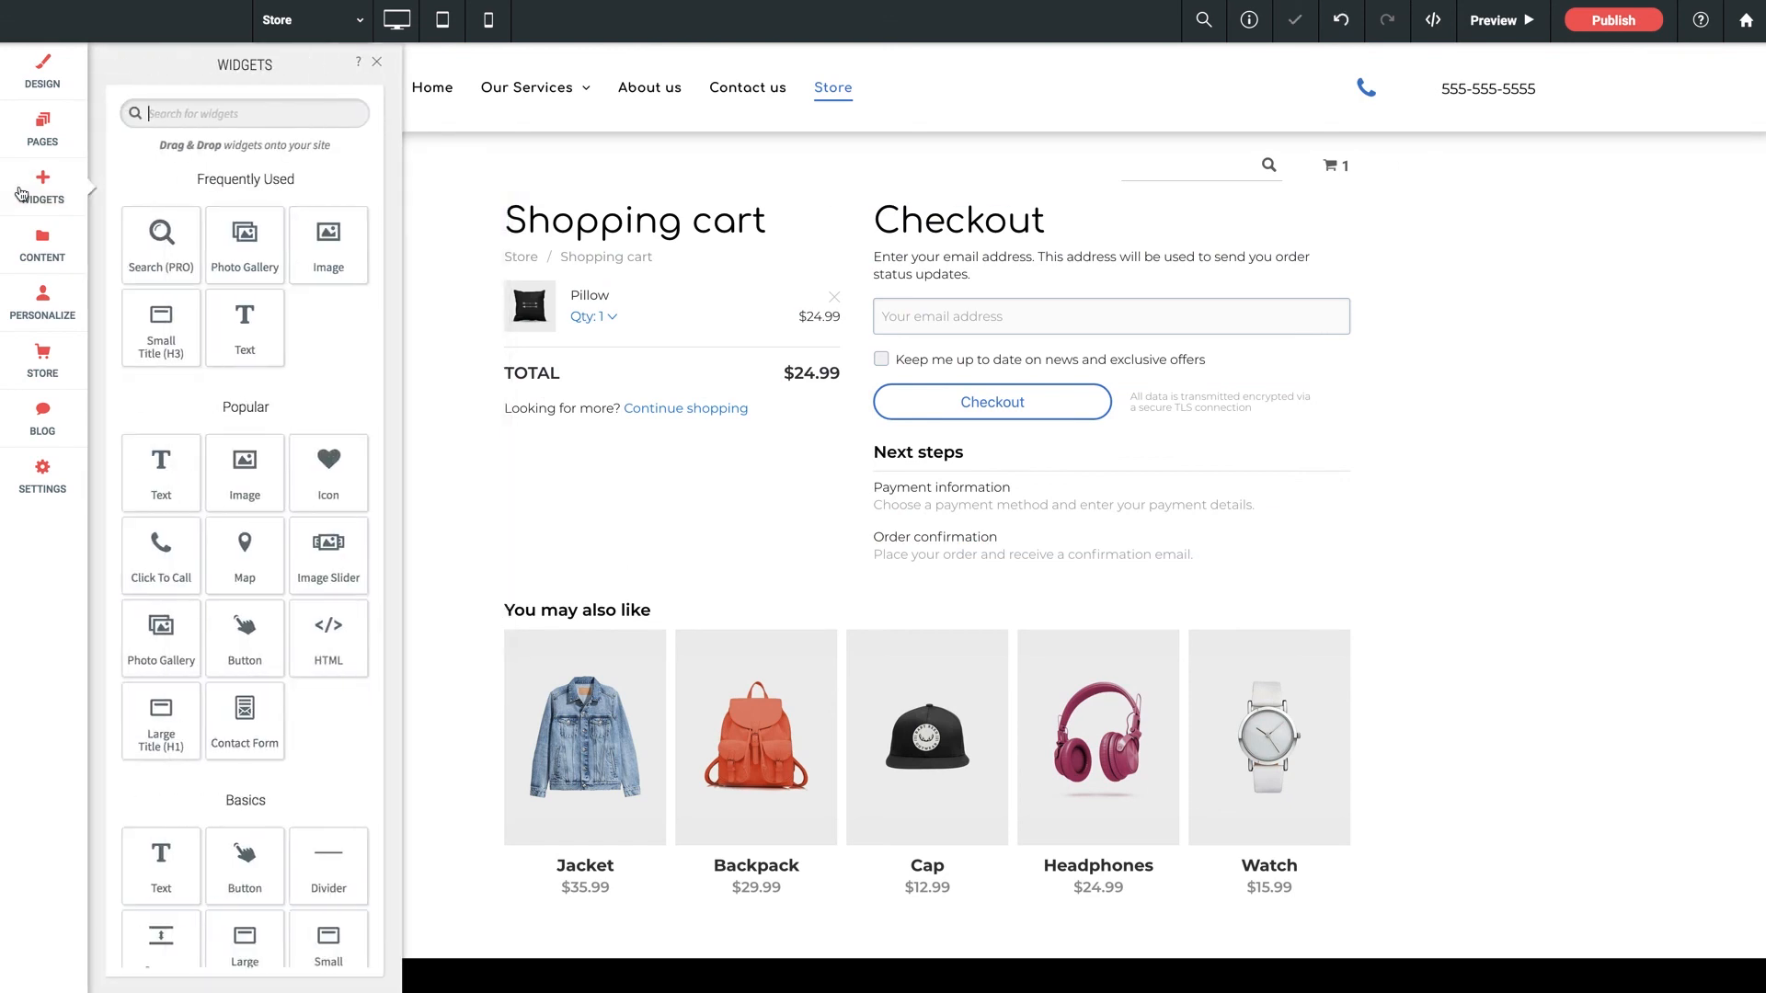
{"action": "left_click", "coordinate": [174, 114]}
{"action": "type", "text": "store"}
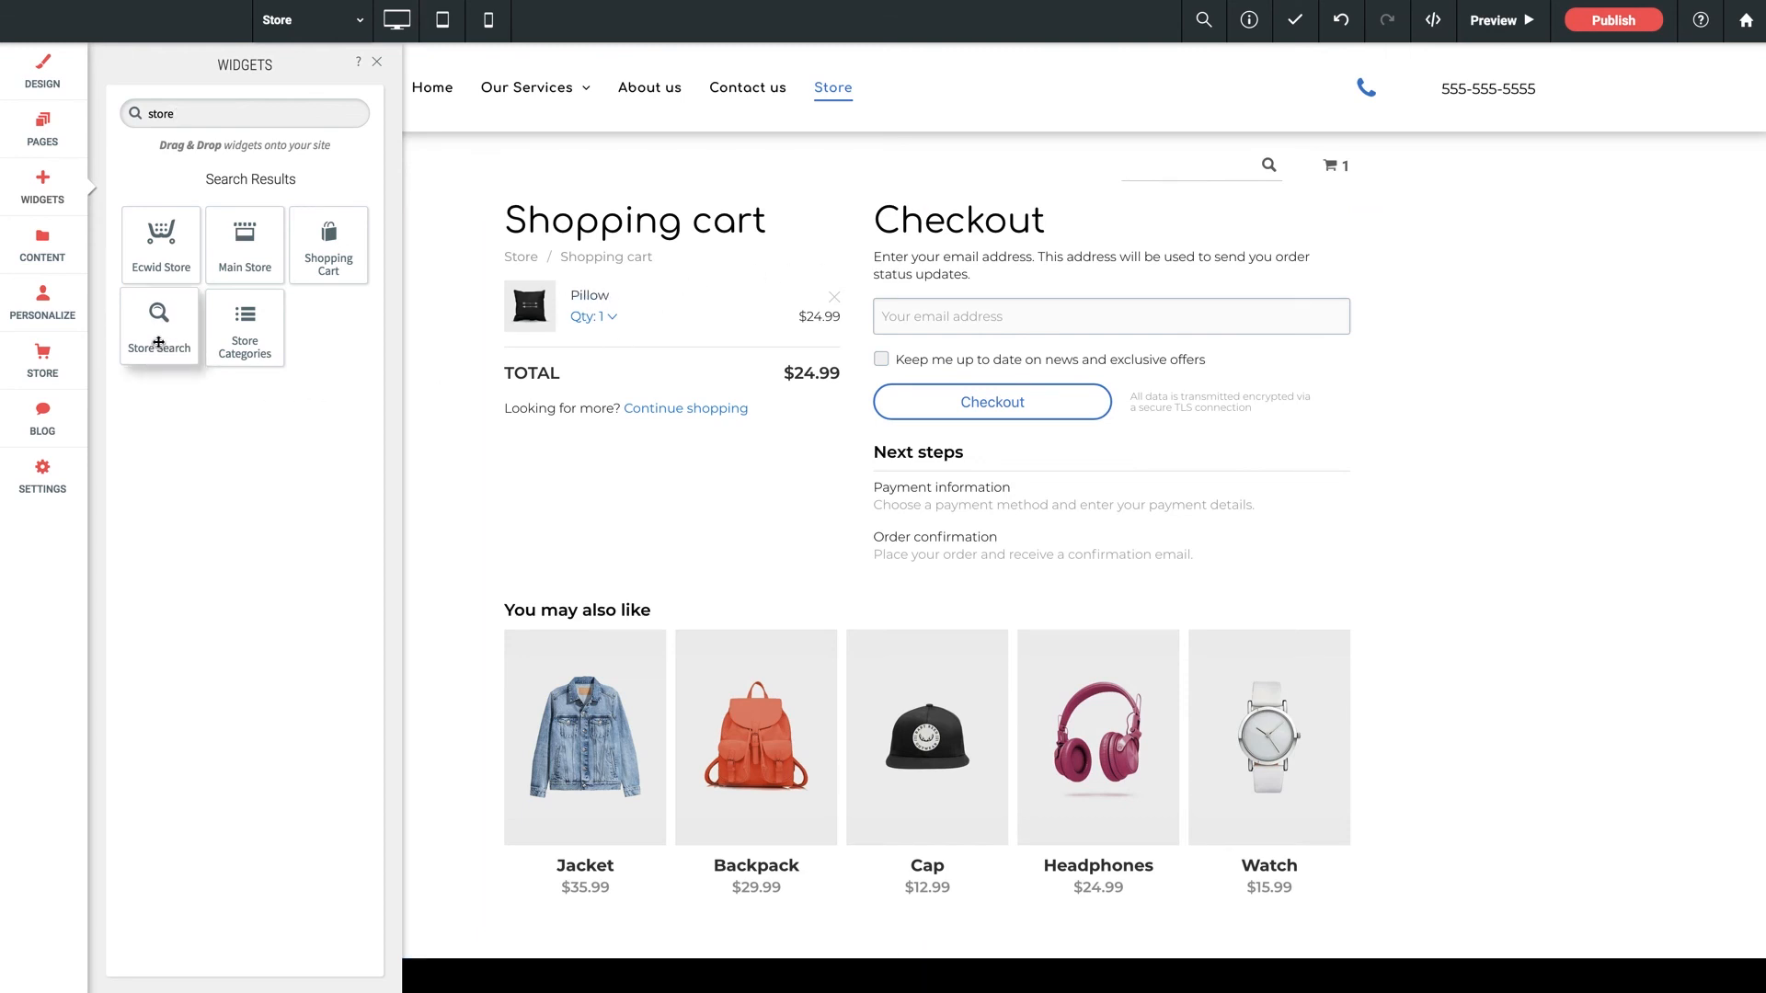
{"action": "left_click", "coordinate": [1240, 162]}
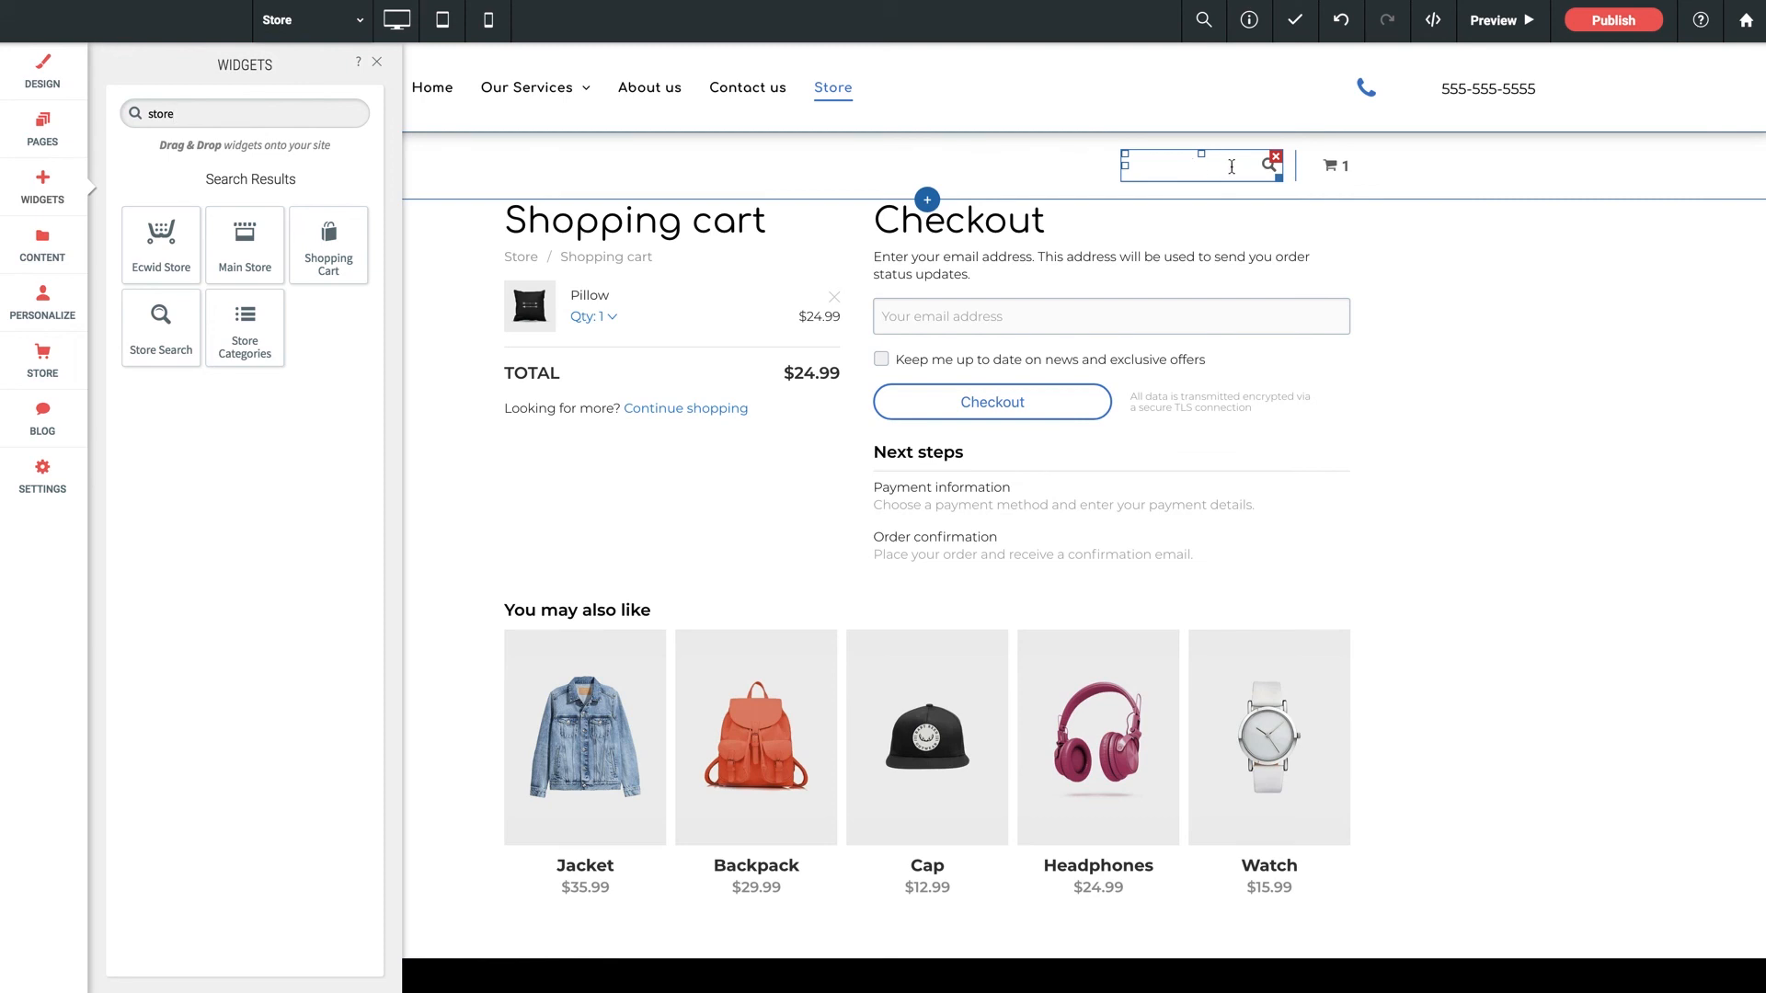
{"action": "left_click", "coordinate": [1095, 315]}
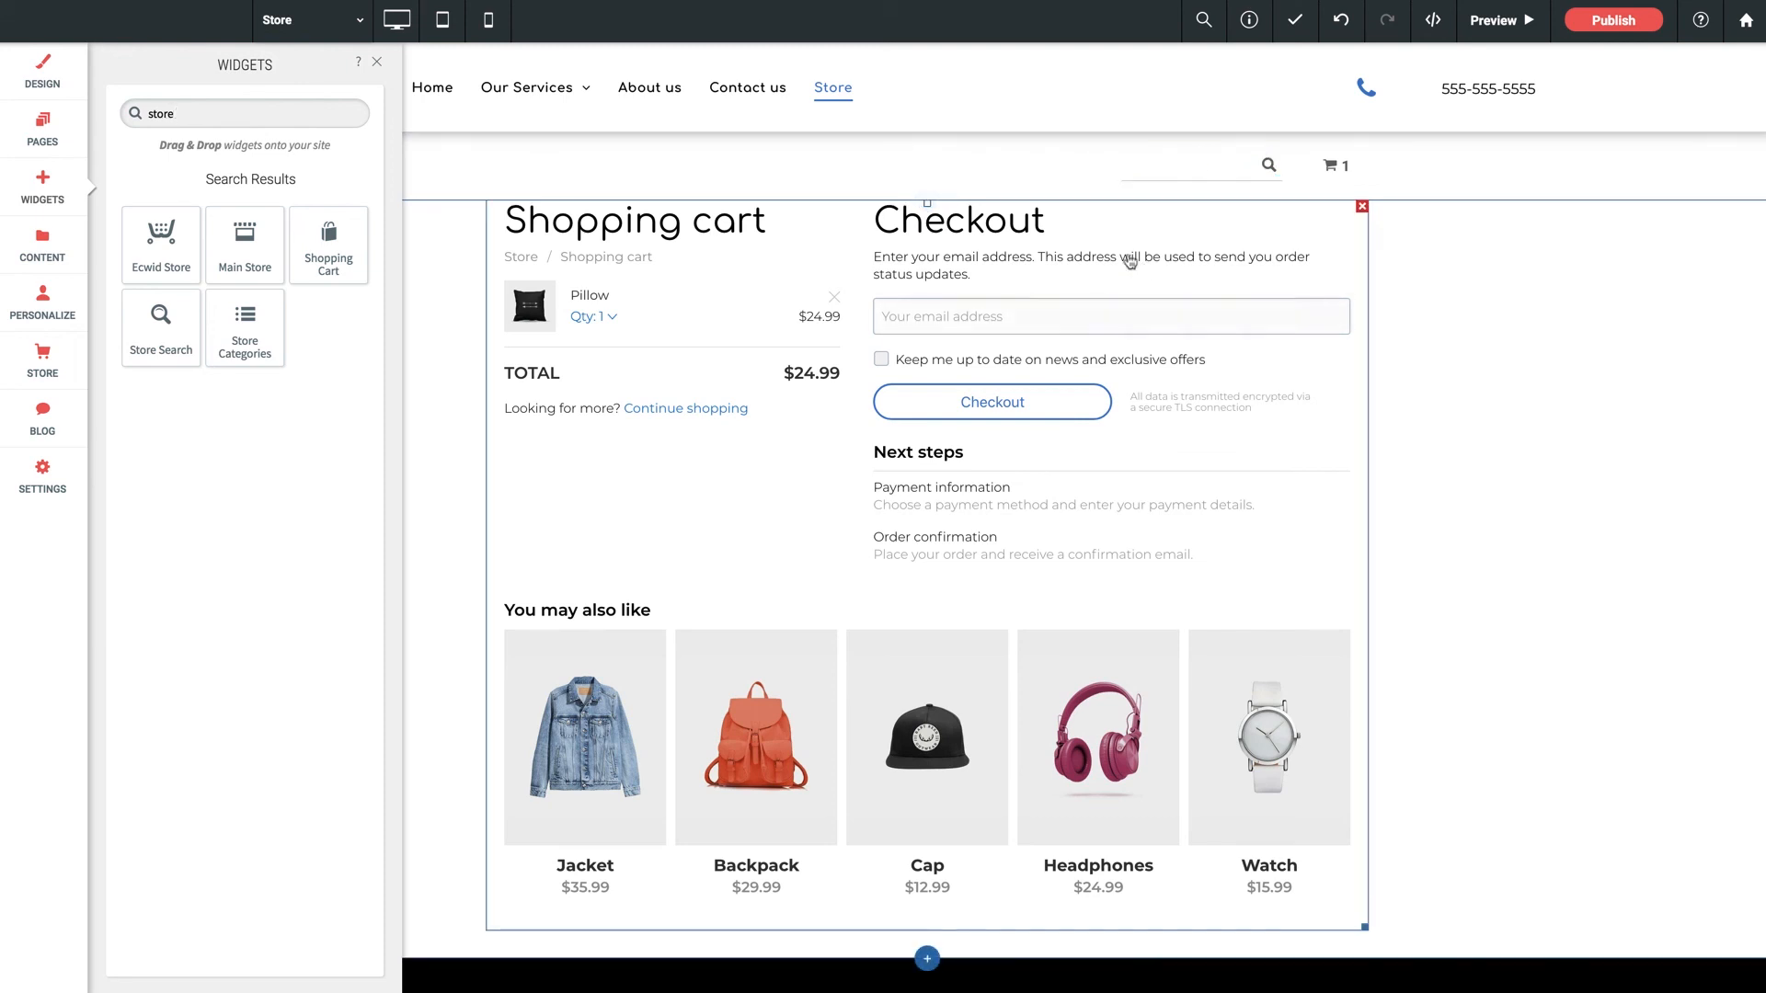